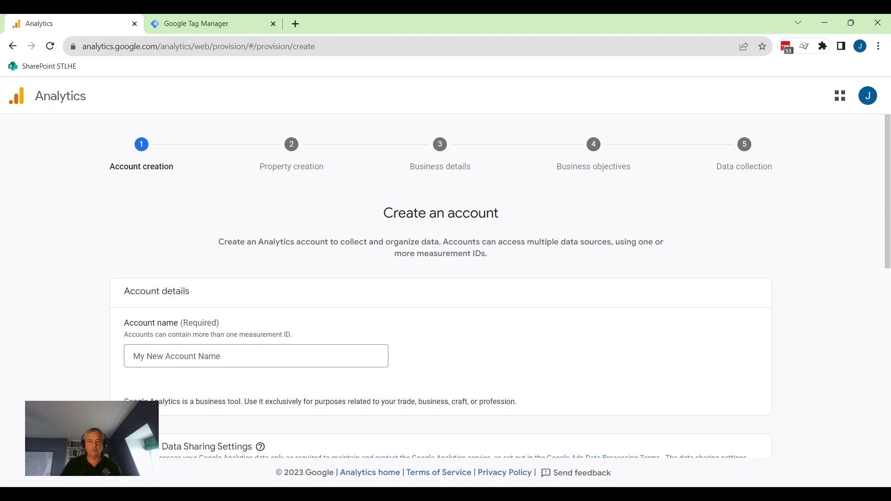
Step: Name the new Analytics account "My Analytics Account"
{"action": "scroll", "coordinate": [61, 237], "scroll_direction": "down", "scroll_amount": 2}
{"action": "left_click", "coordinate": [139, 232]}
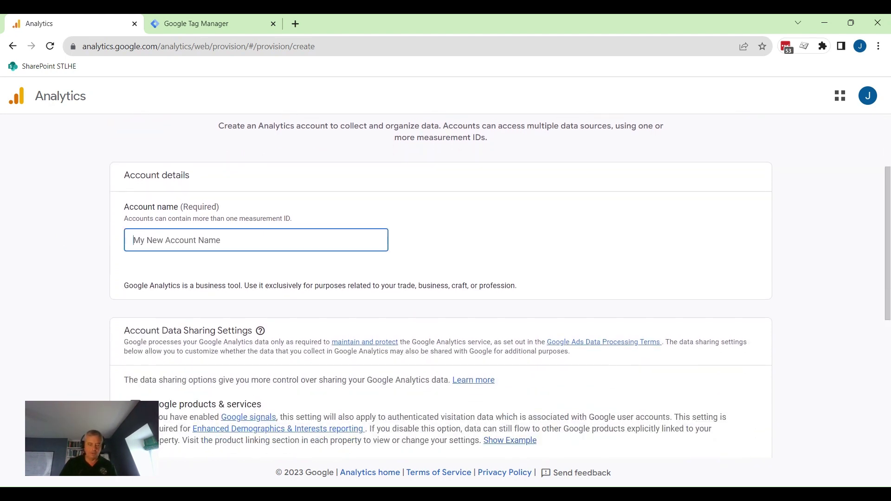
{"action": "type", "text": "My"}
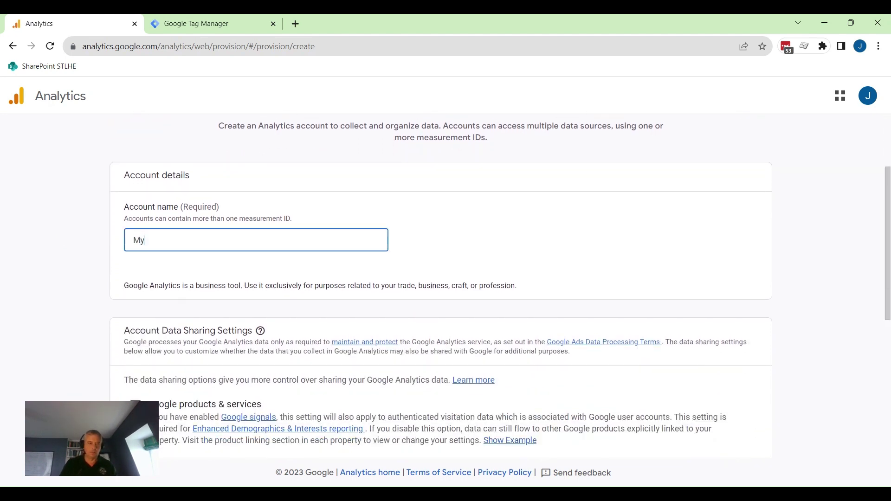
{"action": "type", "text": " Analytics Account"}
{"action": "scroll", "coordinate": [188, 305], "scroll_direction": "up", "scroll_amount": 1}
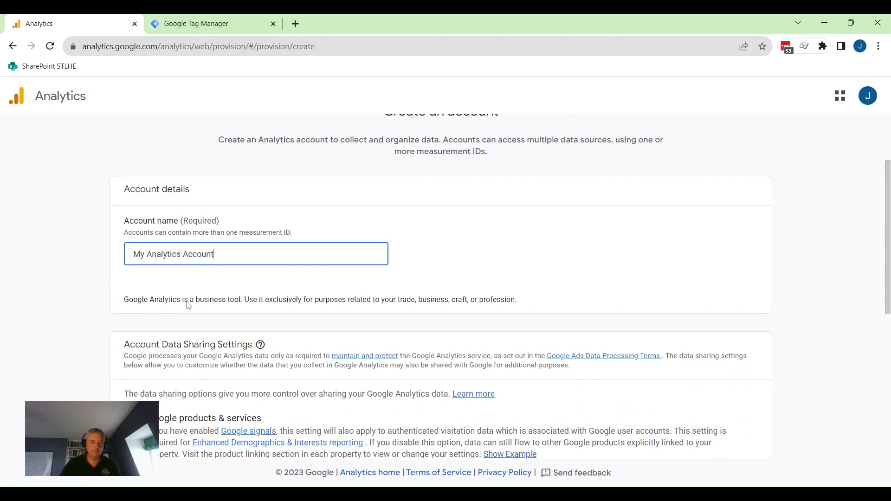
{"action": "scroll", "coordinate": [188, 304], "scroll_direction": "up", "scroll_amount": 1}
Step: Turn off data sharing for modeling contributions & business insights, technical support and account specialists, and continue to property creation
{"action": "scroll", "coordinate": [139, 315], "scroll_direction": "down", "scroll_amount": 3}
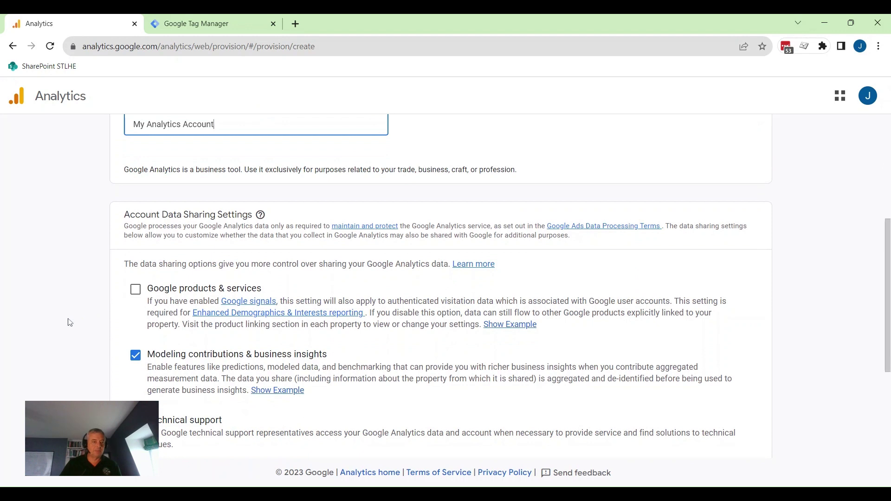
{"action": "scroll", "coordinate": [69, 323], "scroll_direction": "down", "scroll_amount": 1}
{"action": "left_click", "coordinate": [136, 297]}
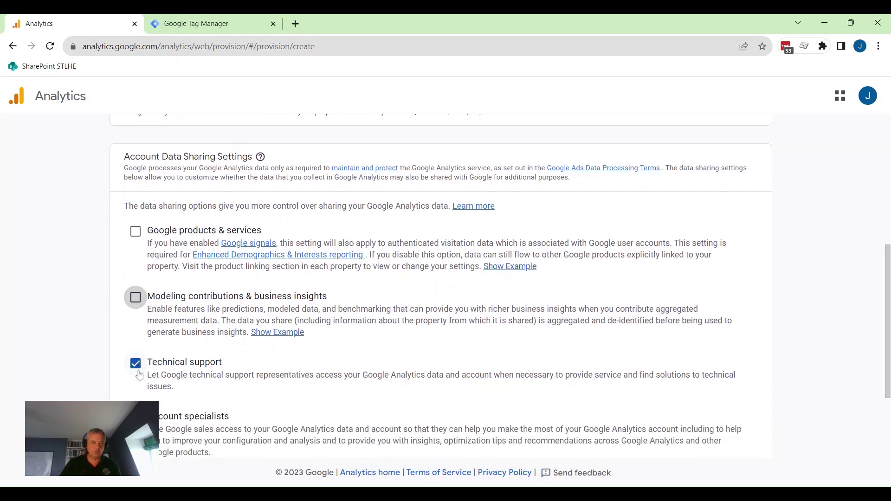
{"action": "left_click", "coordinate": [135, 363]}
{"action": "scroll", "coordinate": [121, 394], "scroll_direction": "down", "scroll_amount": 2}
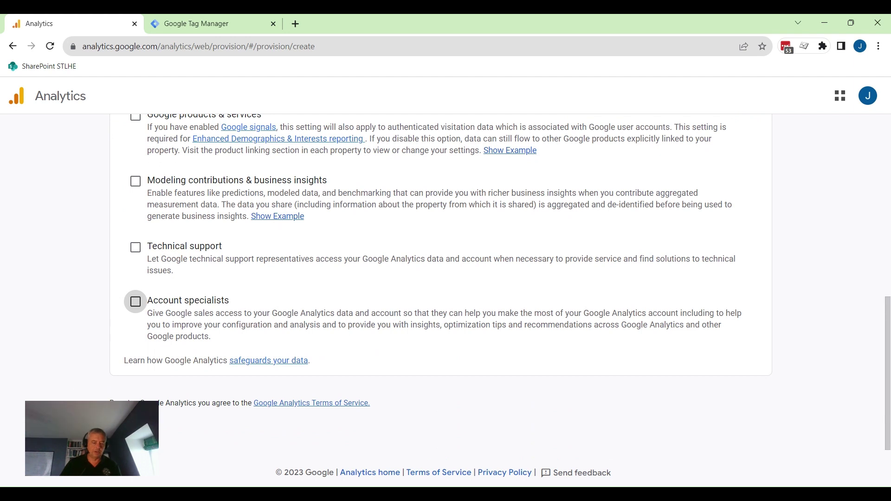
{"action": "left_click", "coordinate": [139, 436]}
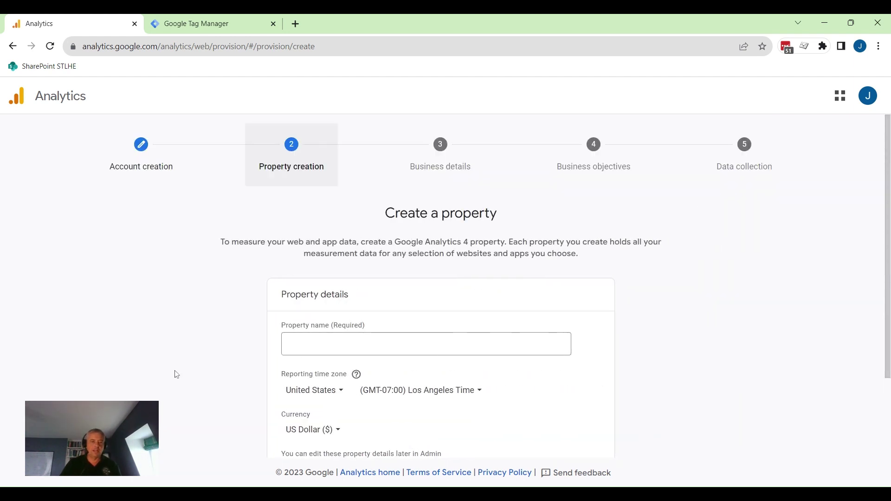
Step: Name the property "My Website" and set its currency to Canadian Dollar ($)
{"action": "scroll", "coordinate": [176, 374], "scroll_direction": "down", "scroll_amount": 1}
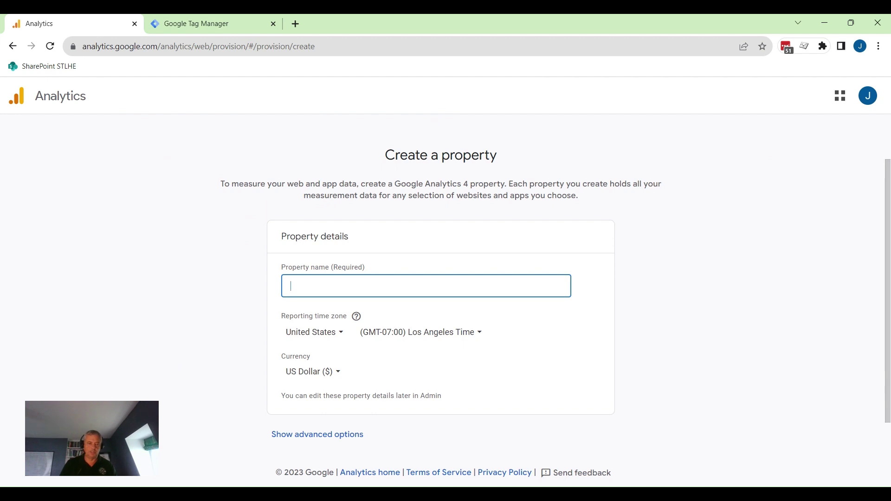
{"action": "type", "text": "My Website"}
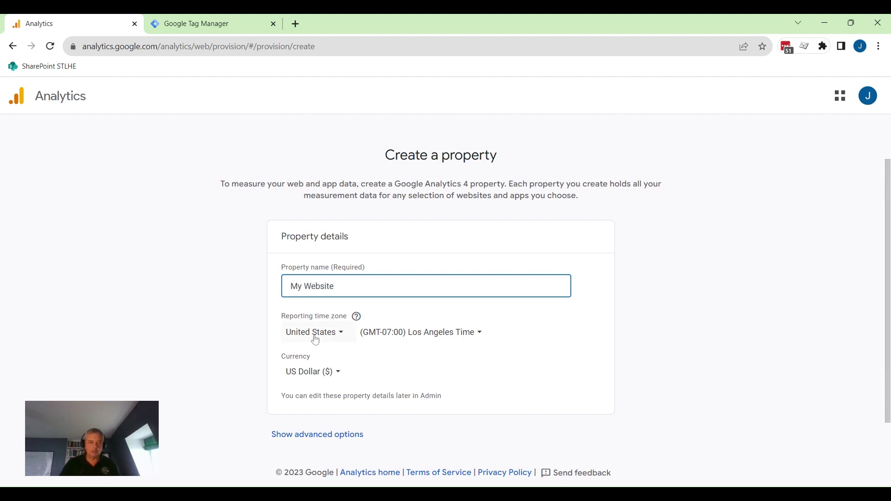
{"action": "left_click", "coordinate": [337, 372]}
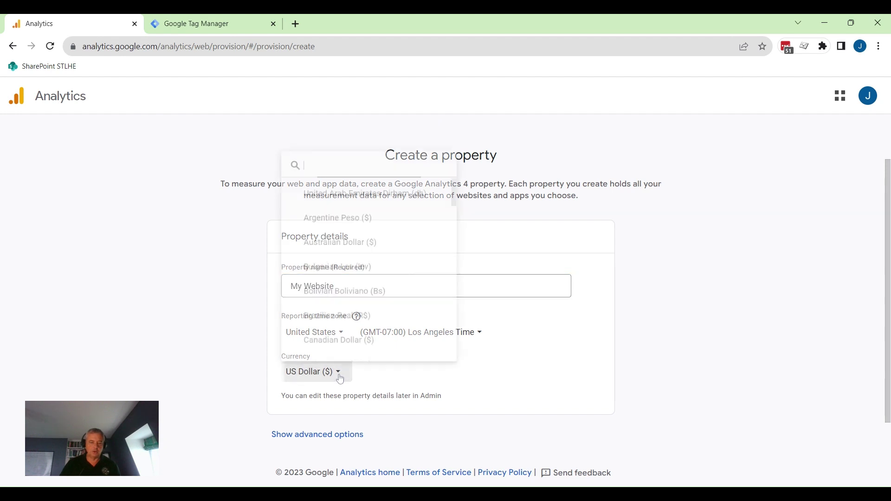
{"action": "type", "text": "can"}
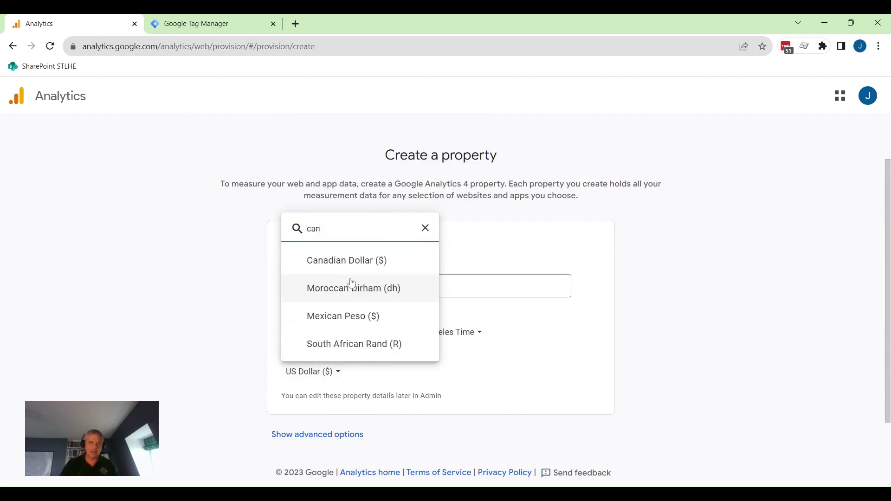
{"action": "left_click", "coordinate": [355, 263]}
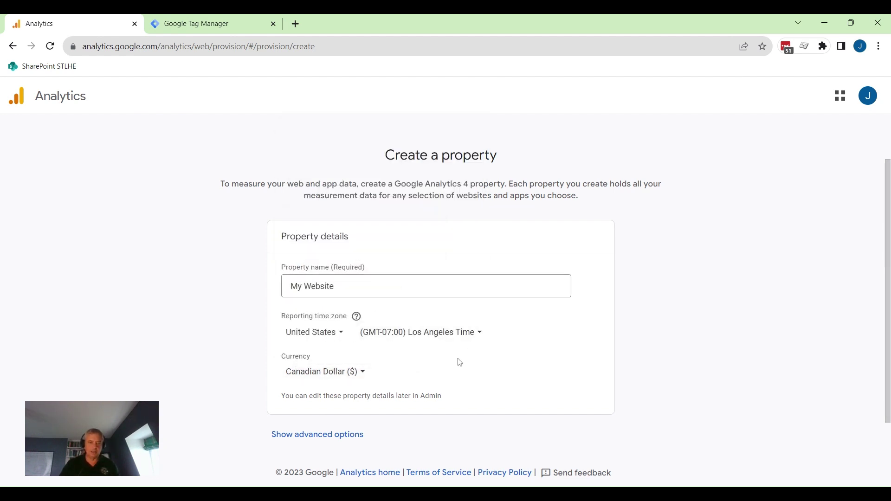
Step: Set the property's reporting time zone to Canada, (GMT-03:00) Halifax Time, and continue to the business details
{"action": "left_click", "coordinate": [336, 333]}
{"action": "type", "text": "ca"}
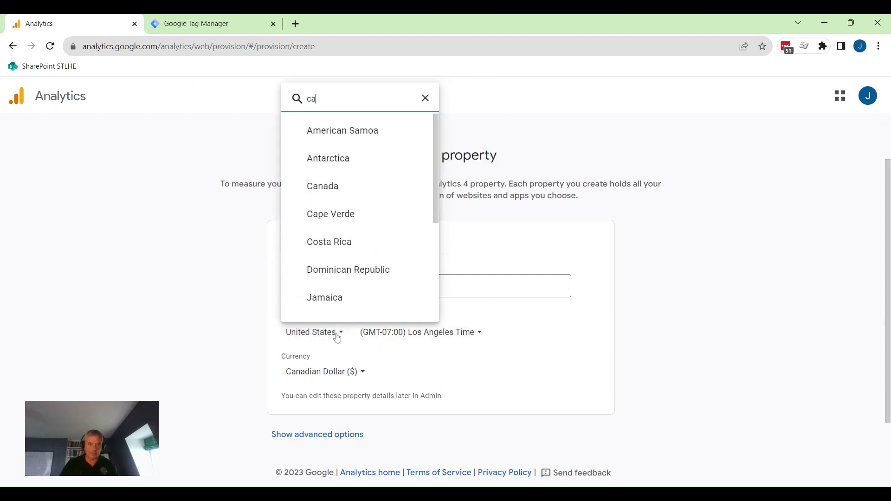
{"action": "left_click", "coordinate": [332, 187]}
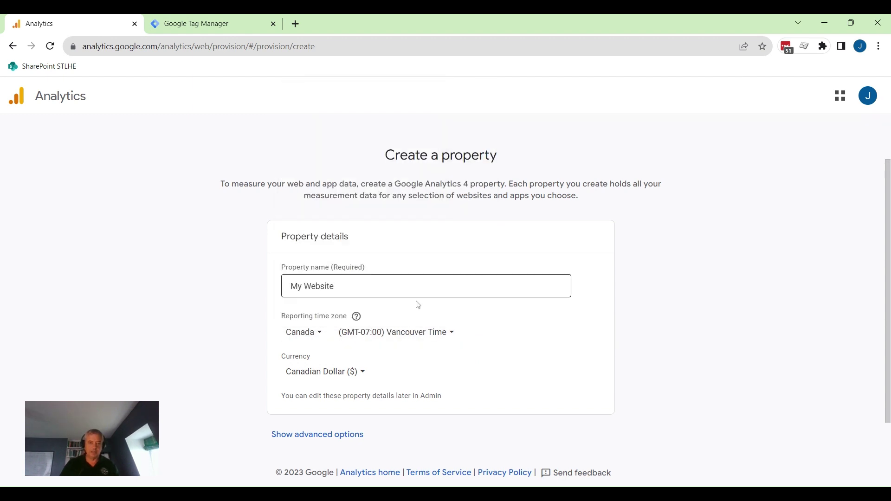
{"action": "left_click", "coordinate": [441, 339]}
{"action": "scroll", "coordinate": [453, 285], "scroll_direction": "down", "scroll_amount": 3}
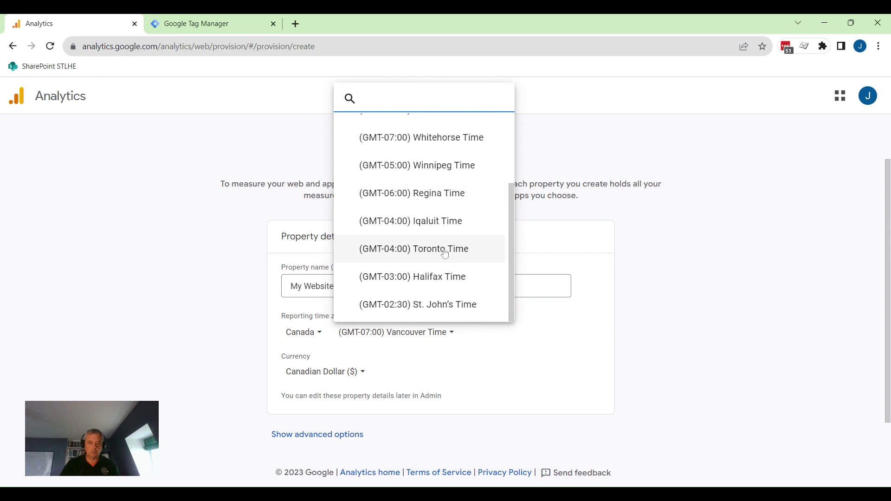
{"action": "left_click", "coordinate": [436, 278]}
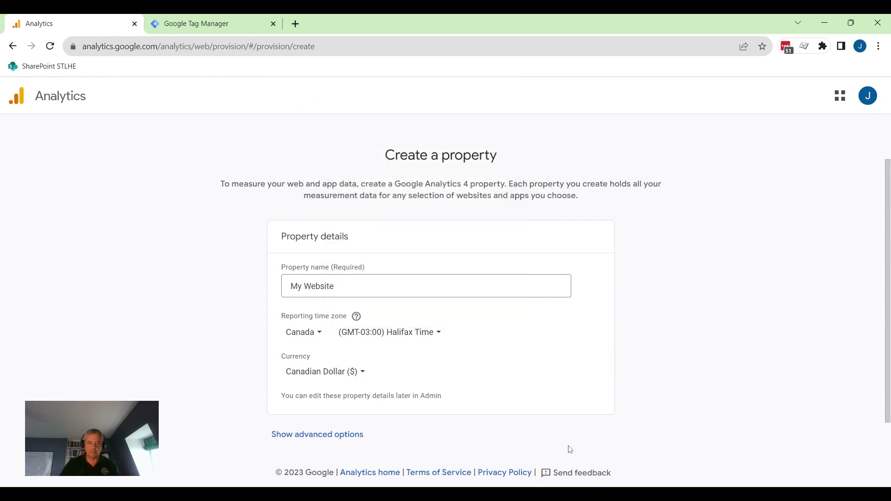
{"action": "scroll", "coordinate": [691, 399], "scroll_direction": "down", "scroll_amount": 1}
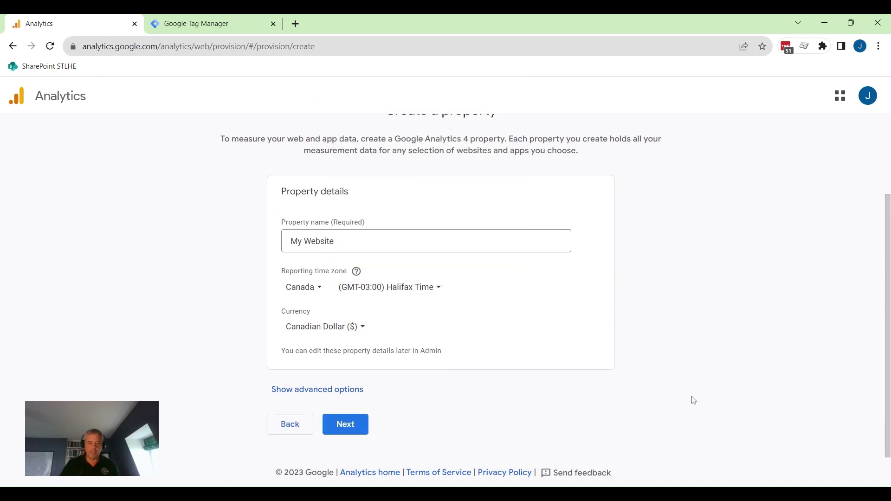
{"action": "left_click", "coordinate": [352, 431]}
Step: Describe the business as Small with the industry category Business & Industrial, and continue to the objectives
{"action": "scroll", "coordinate": [696, 311], "scroll_direction": "down", "scroll_amount": 2}
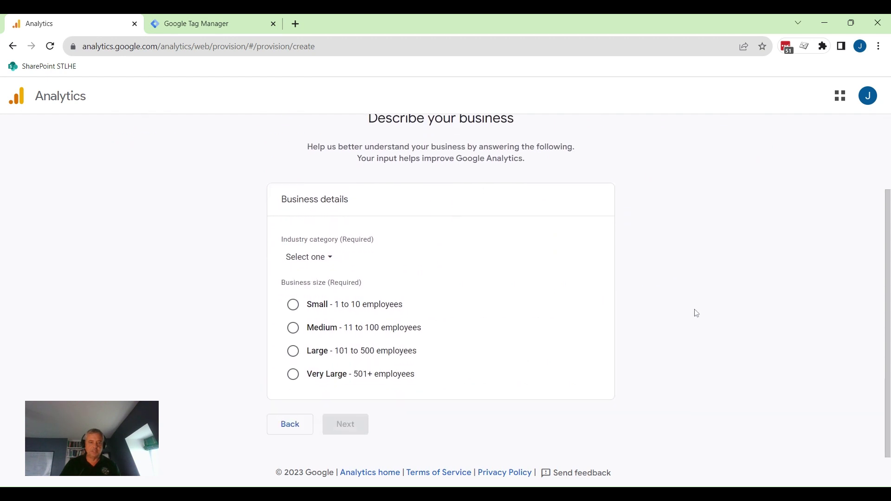
{"action": "left_click", "coordinate": [291, 306]}
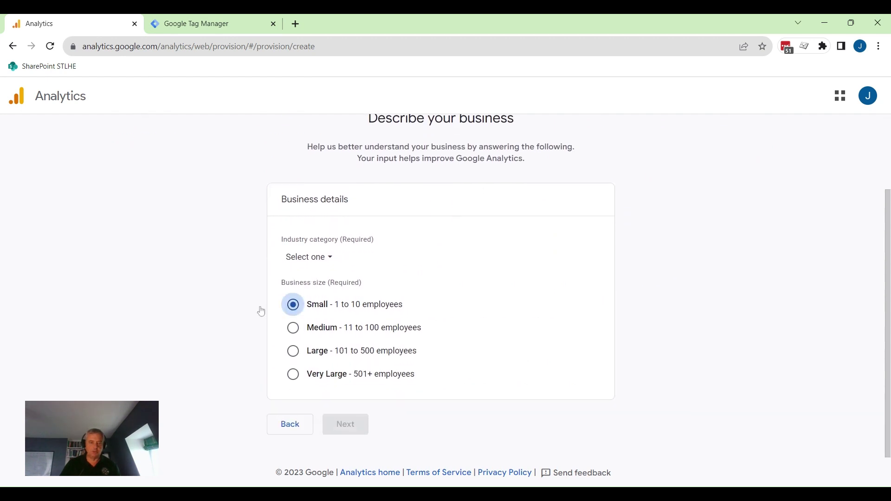
{"action": "left_click", "coordinate": [341, 256]}
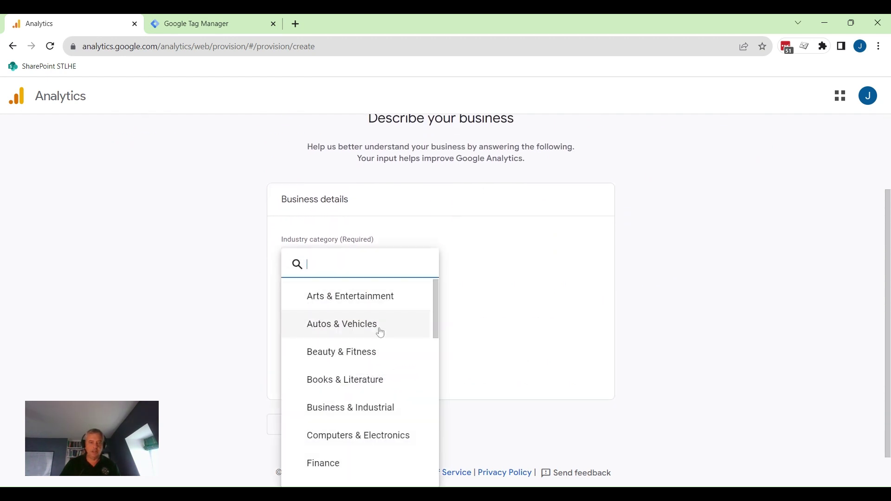
{"action": "scroll", "coordinate": [365, 334], "scroll_direction": "down", "scroll_amount": 2}
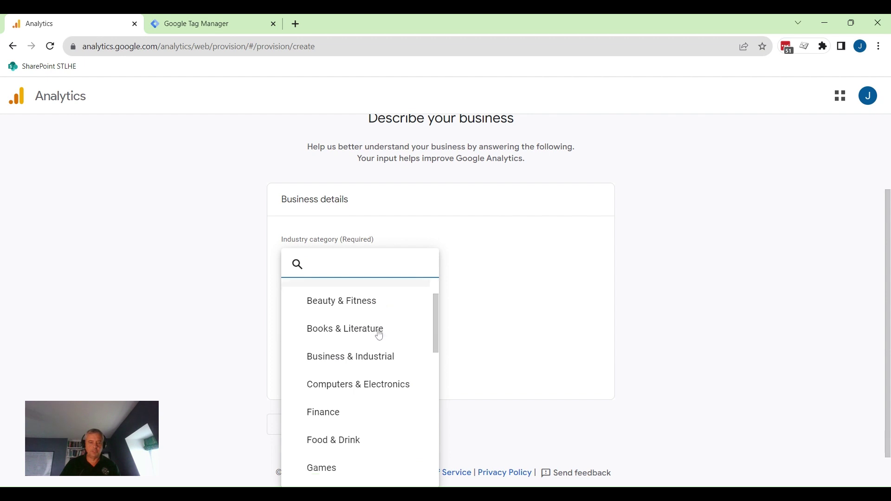
{"action": "left_click", "coordinate": [369, 356]}
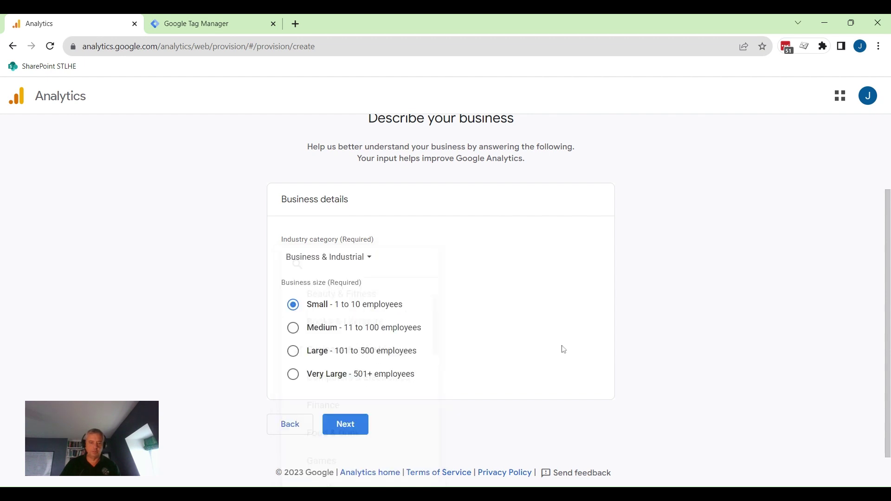
{"action": "left_click", "coordinate": [350, 426]}
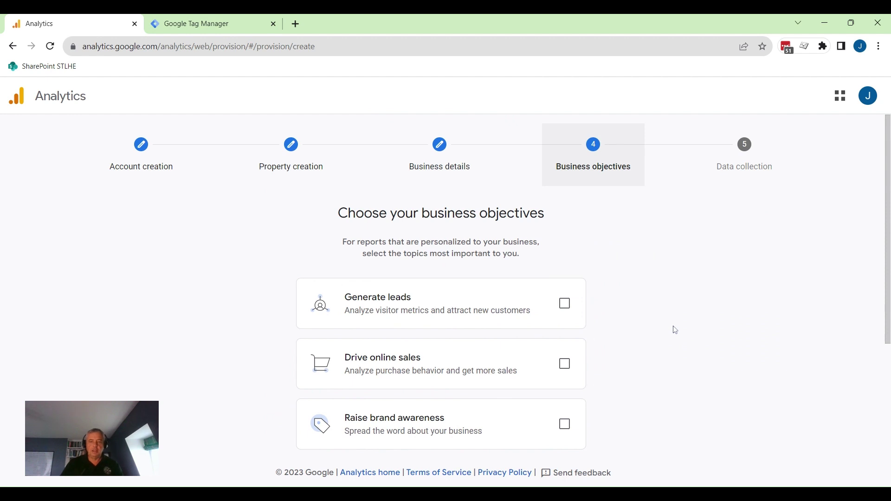
Step: Choose the business objectives Examine user behavior, Raise brand awareness and Drive online sales, and submit the account for creation
{"action": "scroll", "coordinate": [675, 330], "scroll_direction": "down", "scroll_amount": 3}
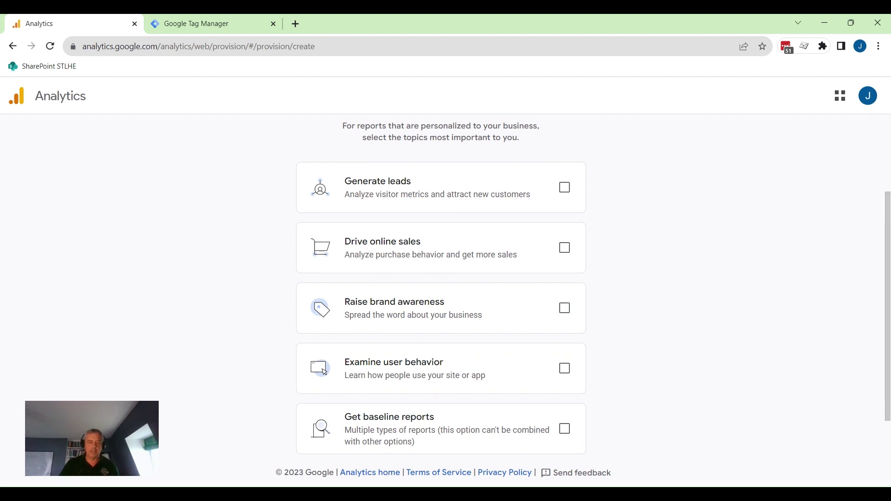
{"action": "scroll", "coordinate": [652, 330], "scroll_direction": "down", "scroll_amount": 2}
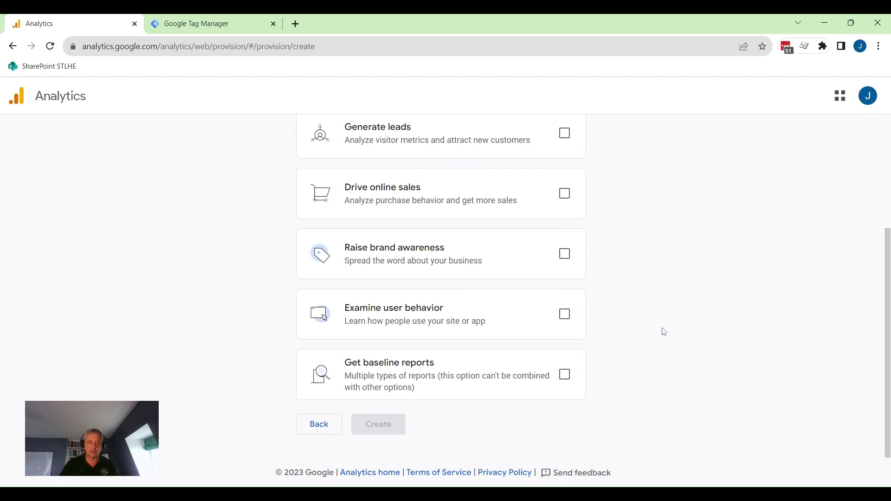
{"action": "left_click", "coordinate": [564, 314]}
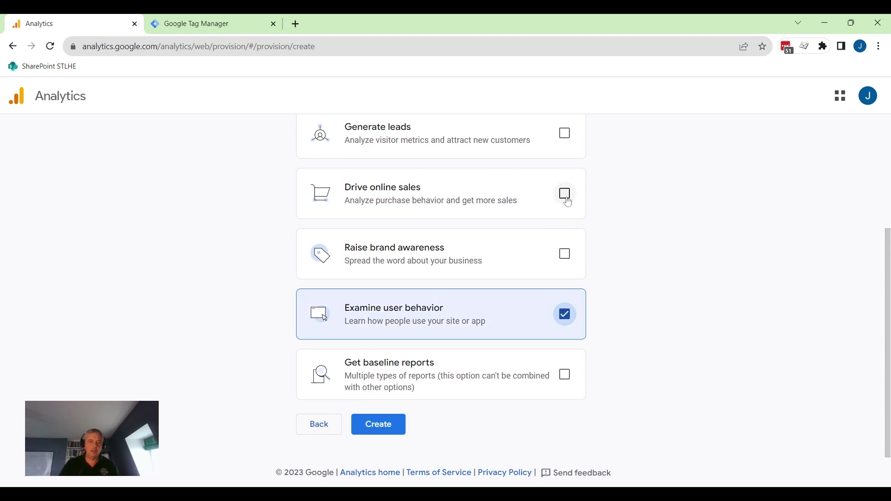
{"action": "left_click", "coordinate": [564, 254]}
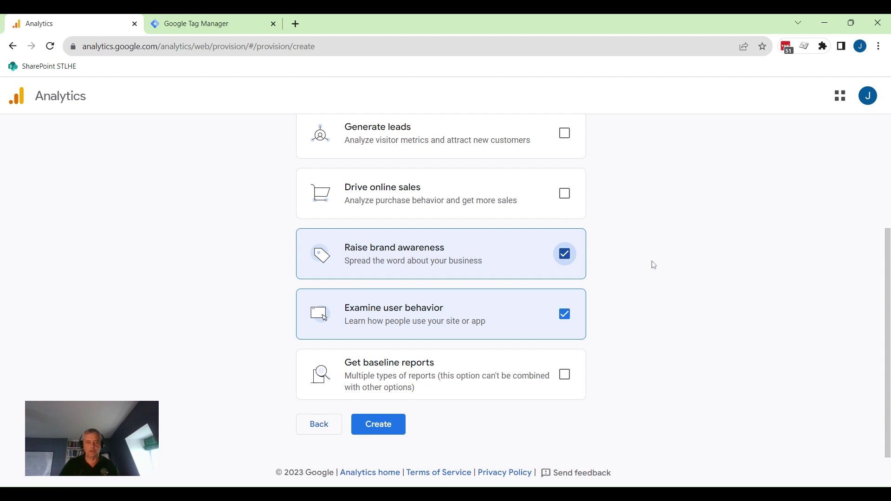
{"action": "left_click", "coordinate": [564, 193]}
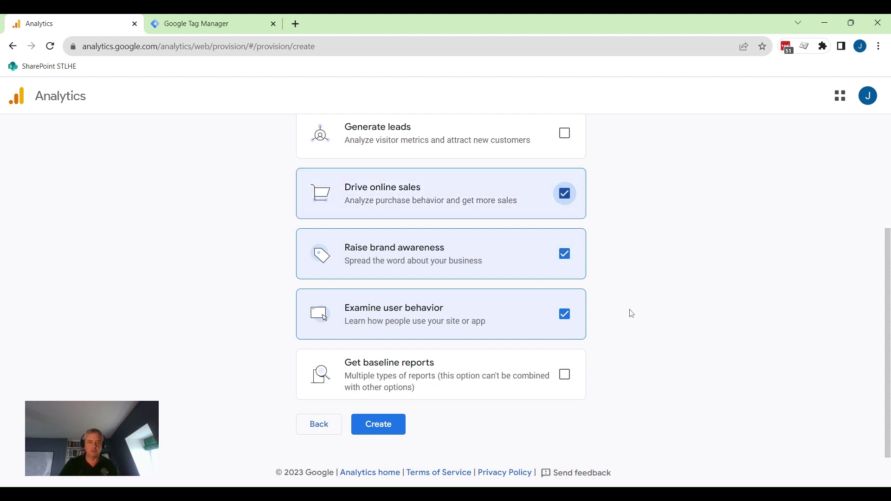
{"action": "left_click", "coordinate": [390, 430]}
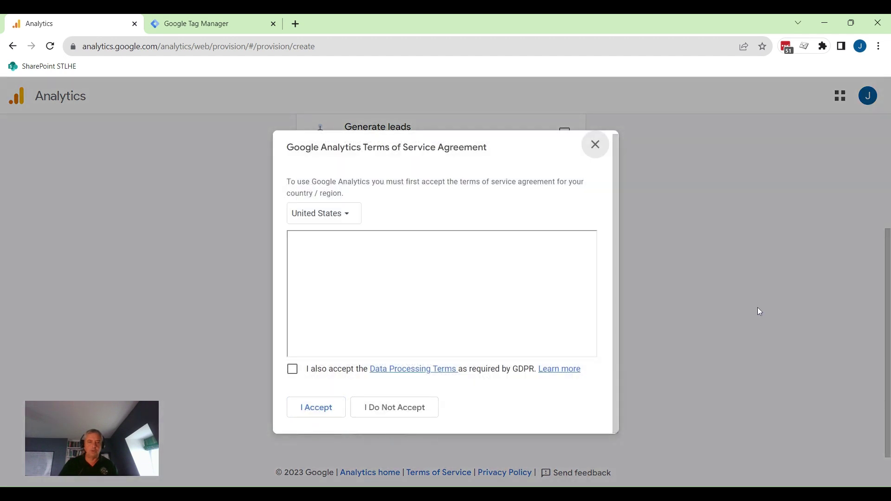
Step: Set the terms of service country to Canada and accept the agreement along with the GDPR Data Processing Terms
{"action": "left_click", "coordinate": [351, 215]}
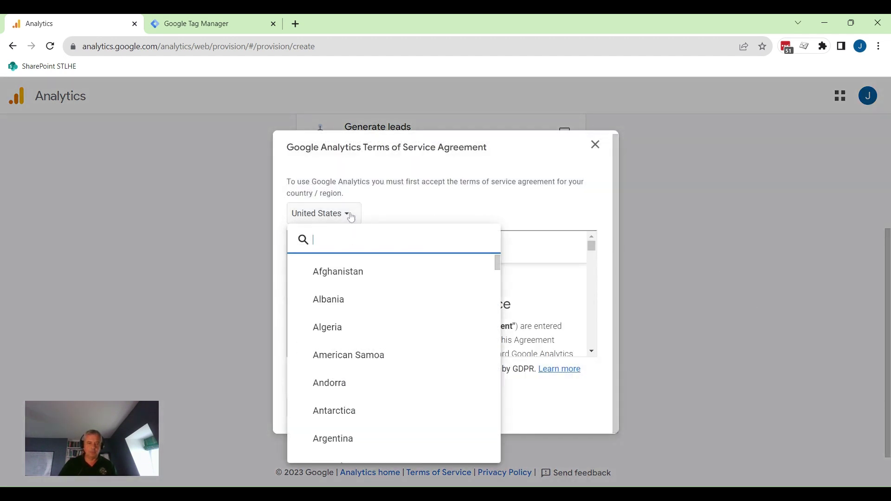
{"action": "type", "text": "can"}
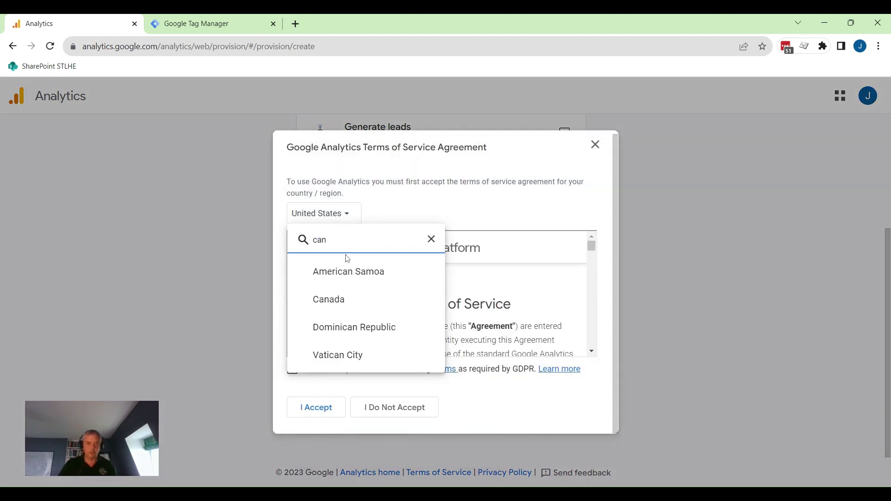
{"action": "left_click", "coordinate": [338, 300]}
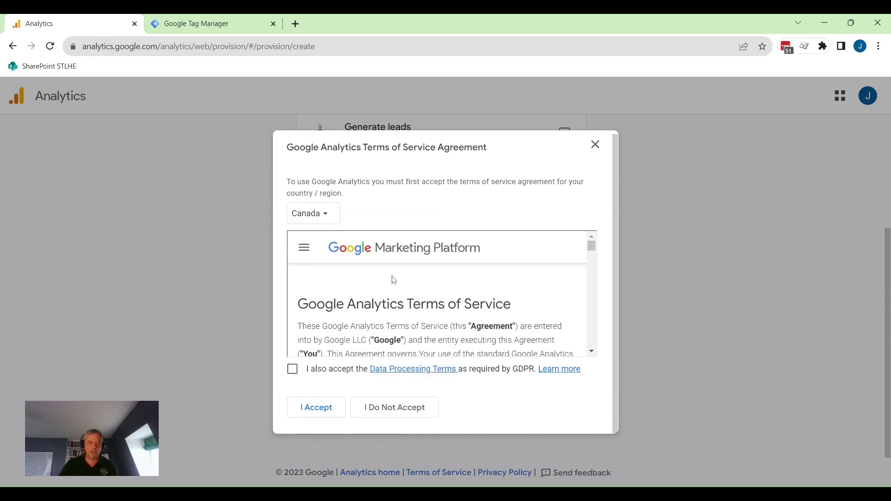
{"action": "left_click", "coordinate": [292, 369]}
{"action": "left_click", "coordinate": [319, 412]}
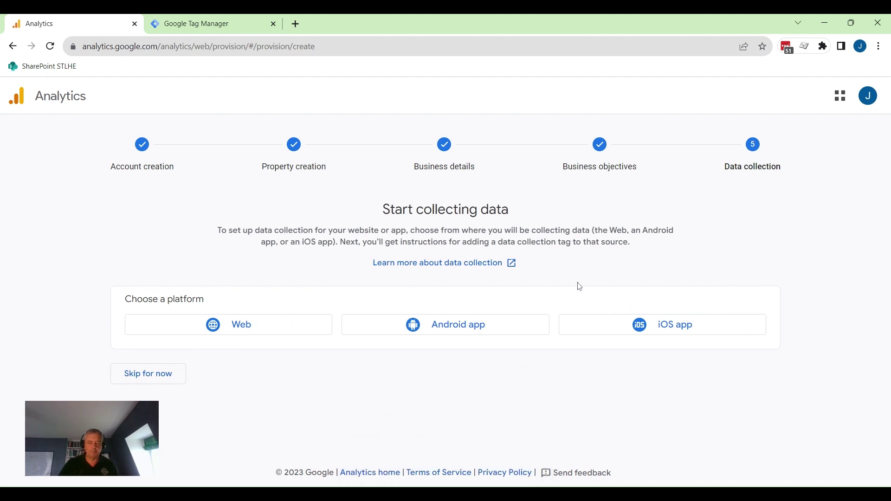
{"action": "left_click", "coordinate": [246, 333]}
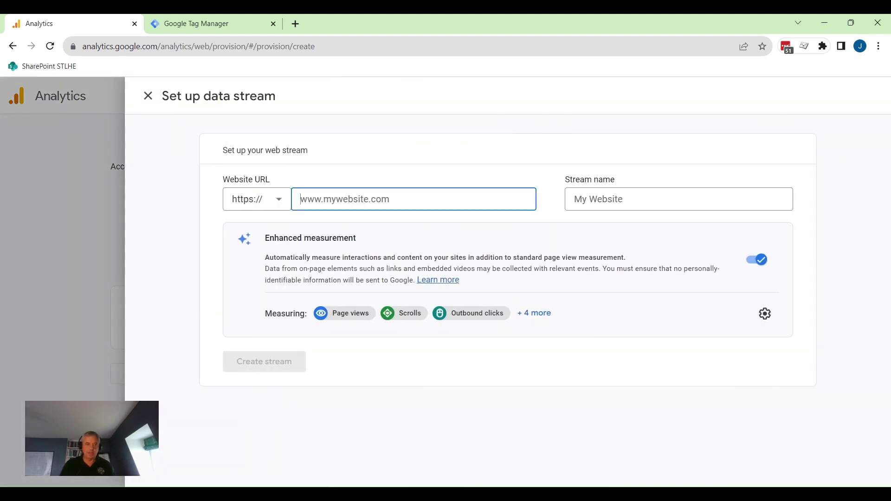
{"action": "type", "text": "www.t"}
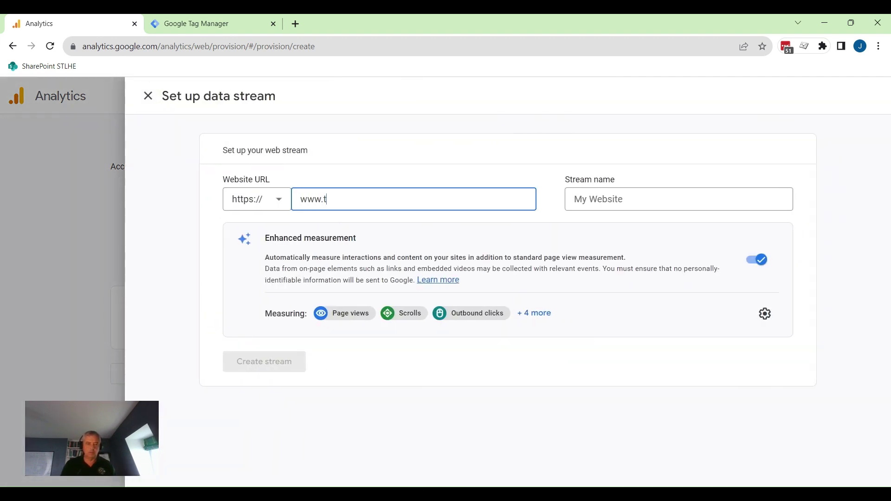
{"action": "type", "text": "estwebsite.com"}
{"action": "left_click", "coordinate": [622, 199]}
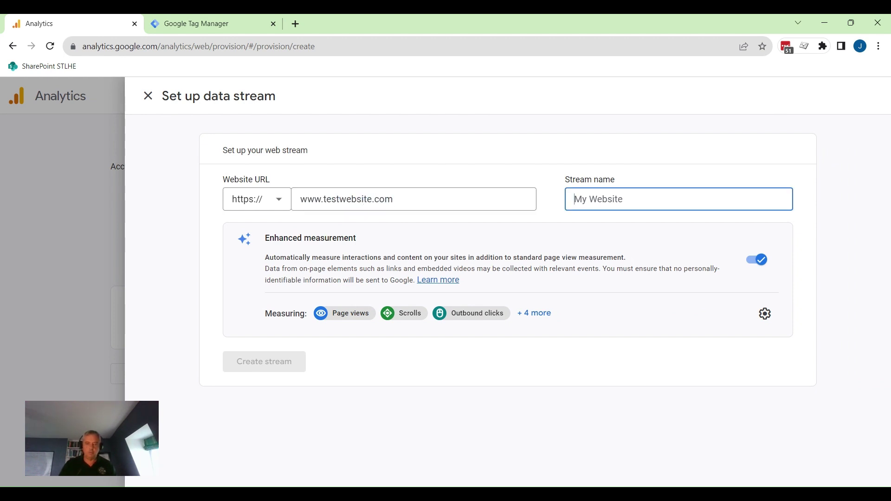
{"action": "type", "text": "My Web"}
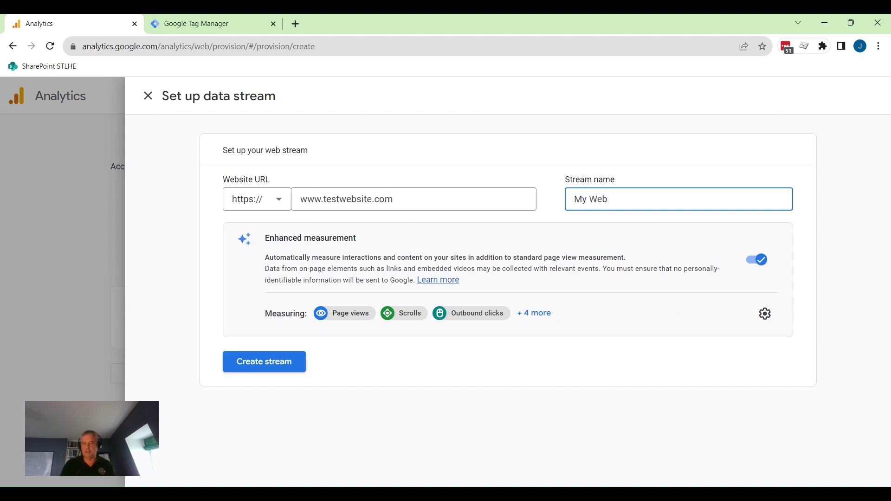
{"action": "type", "text": "site Stream"}
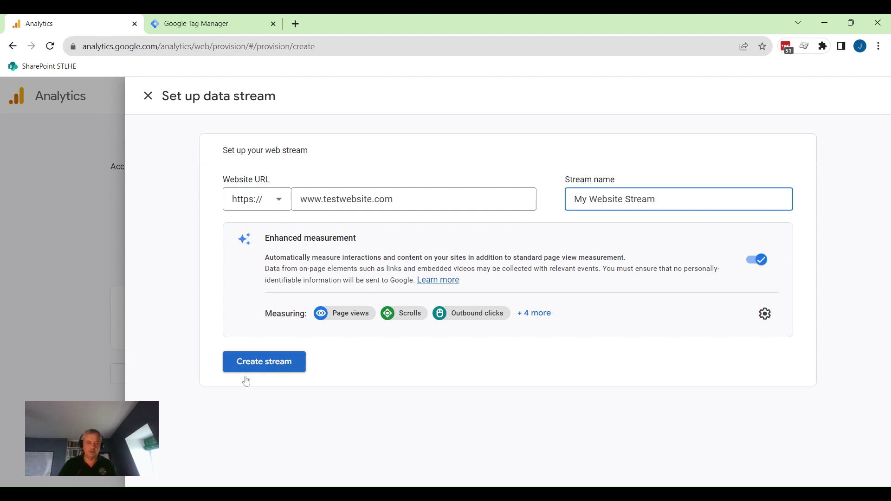
{"action": "left_click", "coordinate": [261, 368]}
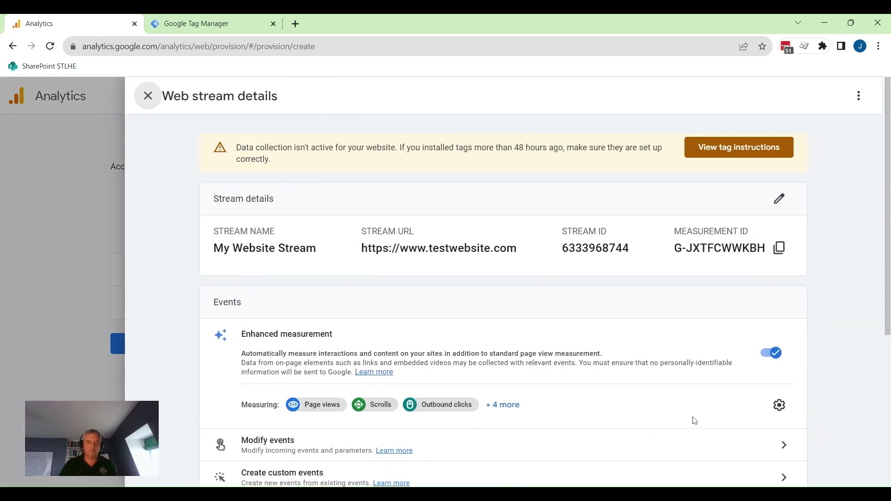
Step: Close the tag installation instructions and copy the web stream's measurement ID
{"action": "left_click", "coordinate": [739, 147]}
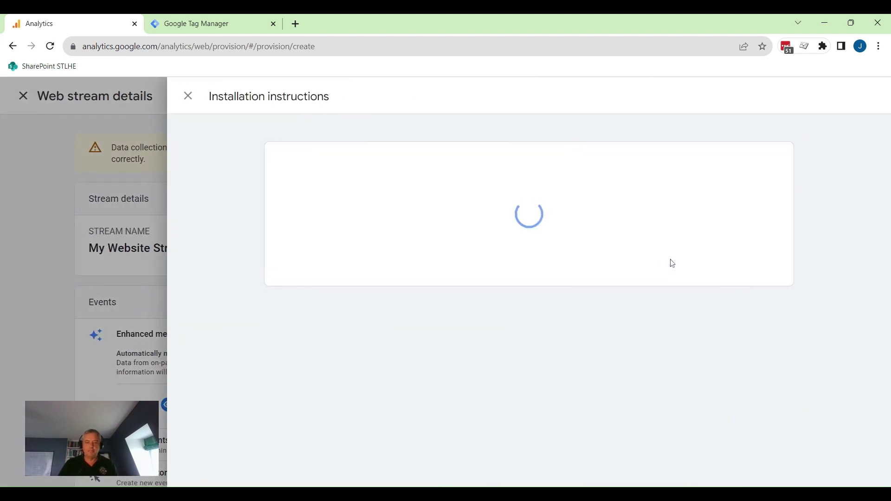
{"action": "left_click", "coordinate": [188, 96]}
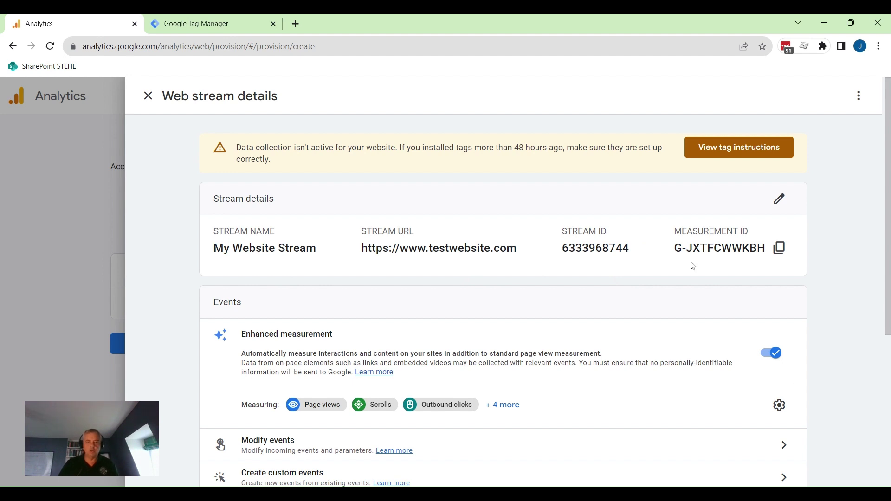
{"action": "left_click", "coordinate": [779, 248]}
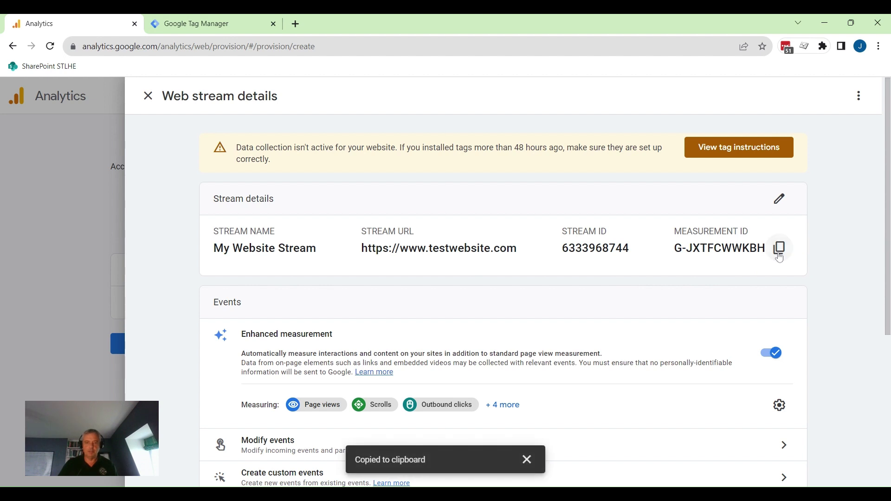
Step: Switch to Google Tag Manager and start a new account named My Company with the country Canada
{"action": "left_click", "coordinate": [224, 29]}
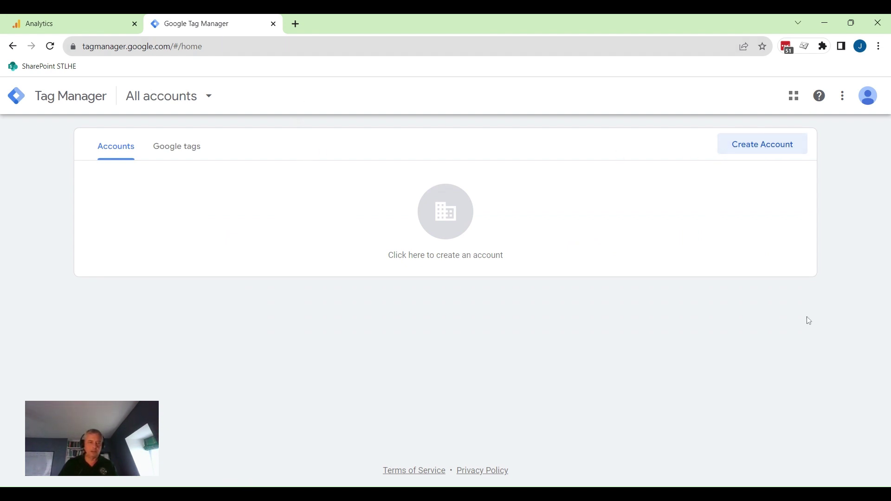
{"action": "left_click", "coordinate": [762, 146]}
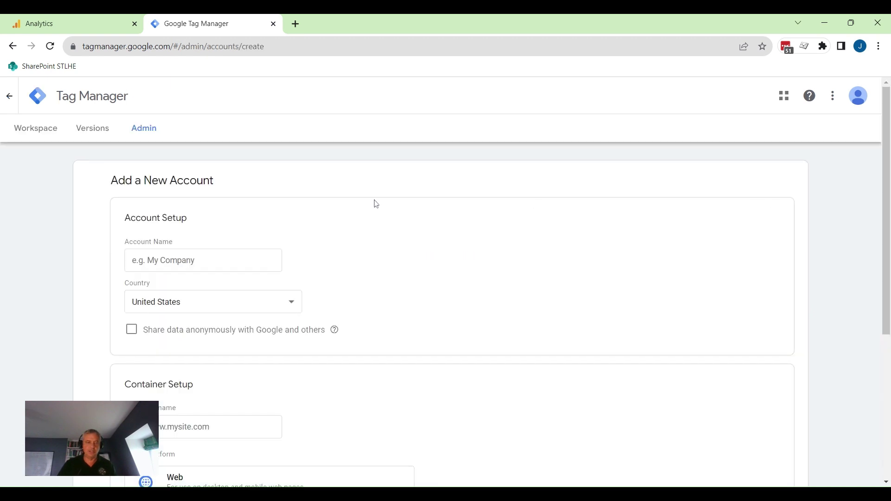
{"action": "left_click", "coordinate": [190, 261]}
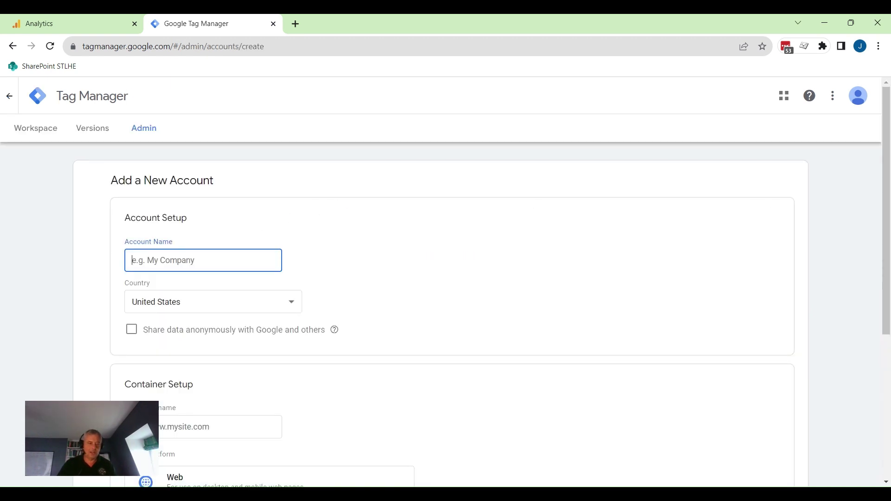
{"action": "type", "text": "My Cop"}
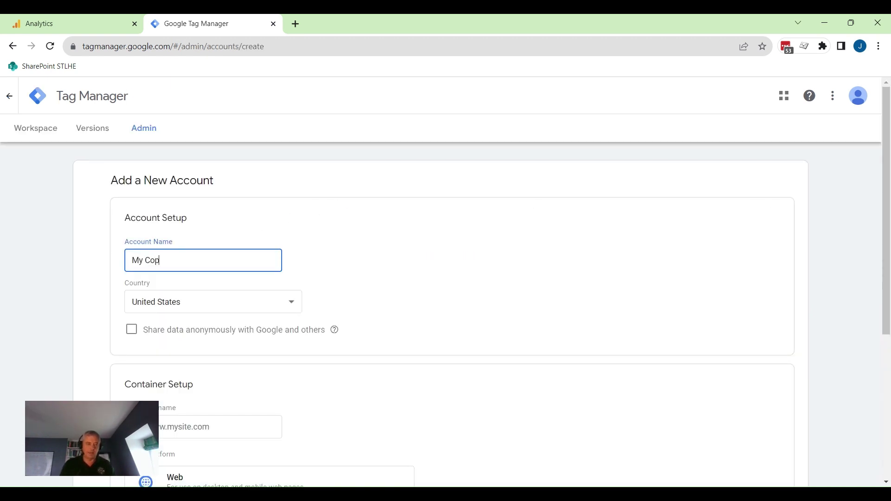
{"action": "key", "text": "BackSpace"}
{"action": "type", "text": "mpany"}
{"action": "key", "text": "Tab"}
{"action": "type", "text": "can"}
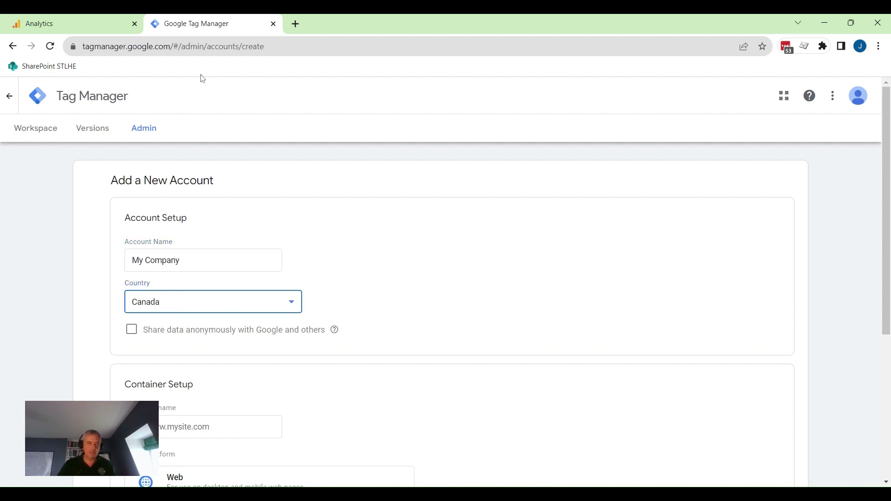
Step: Set up the container as mywebsite.com for the Web platform, create the account and accept the Tag Manager terms of service
{"action": "scroll", "coordinate": [453, 282], "scroll_direction": "down", "scroll_amount": 5}
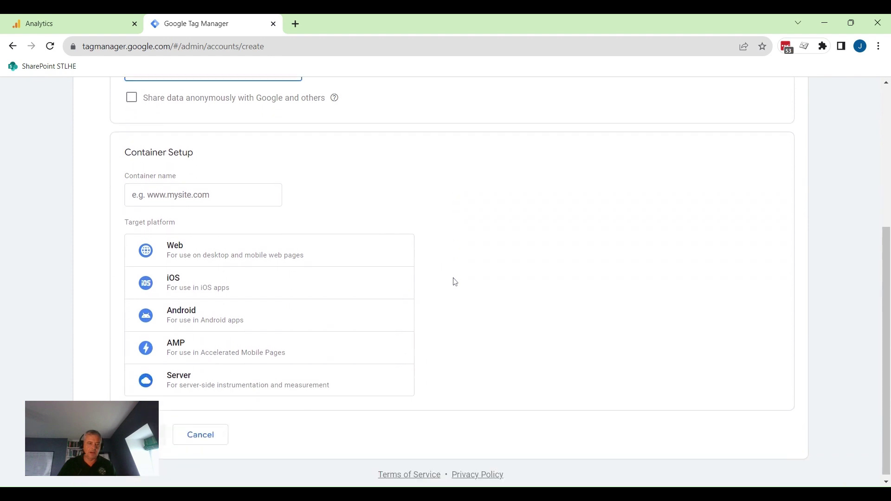
{"action": "left_click", "coordinate": [203, 194]}
{"action": "type", "text": "myweb"}
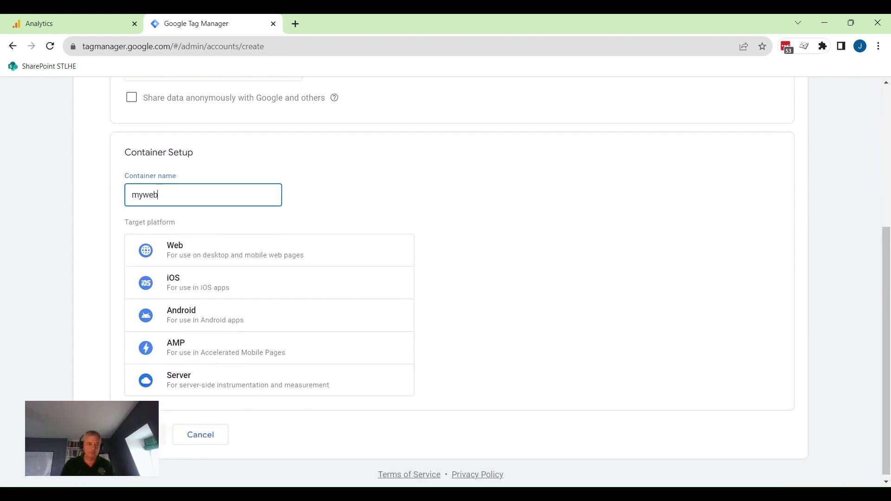
{"action": "type", "text": " site.com"}
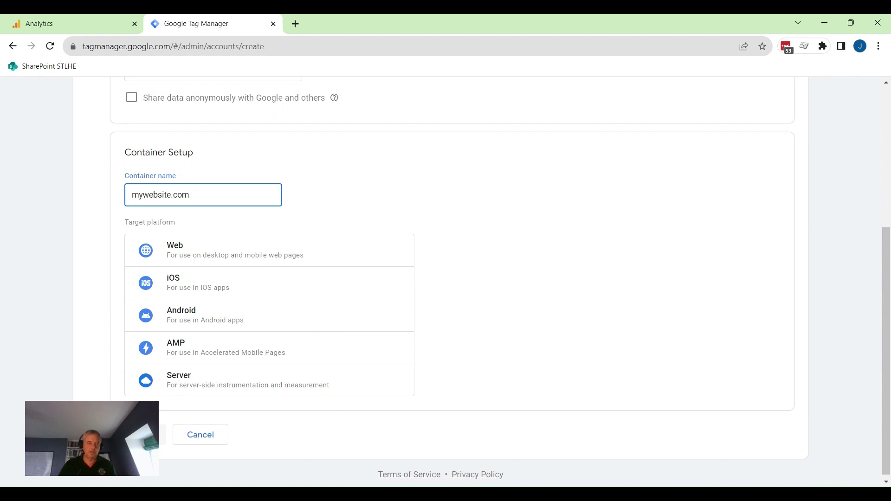
{"action": "left_click", "coordinate": [214, 260]}
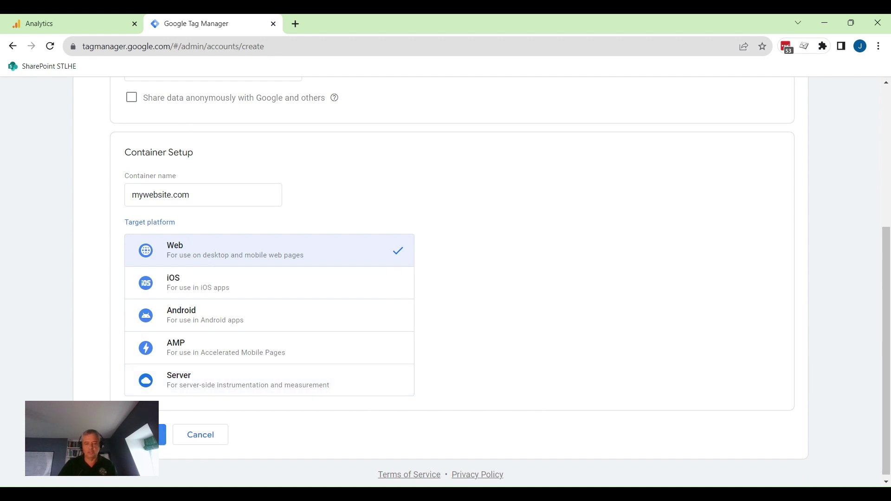
{"action": "left_click", "coordinate": [162, 434]}
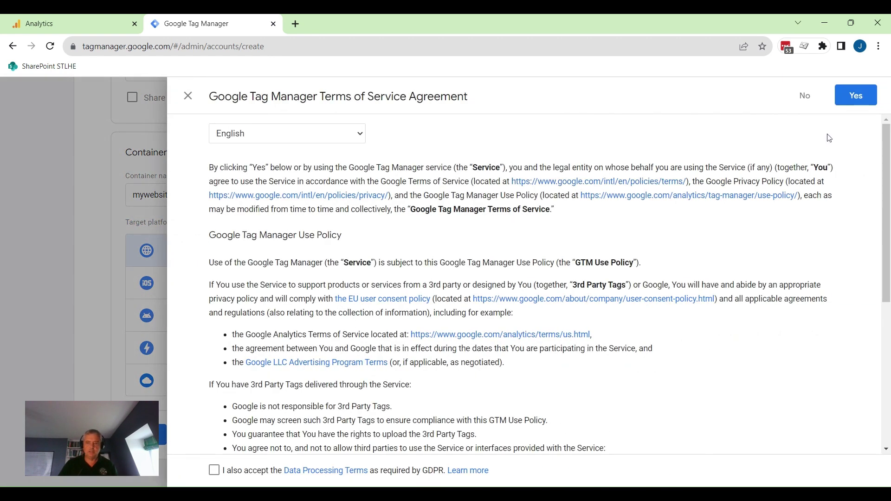
{"action": "left_click", "coordinate": [857, 95]}
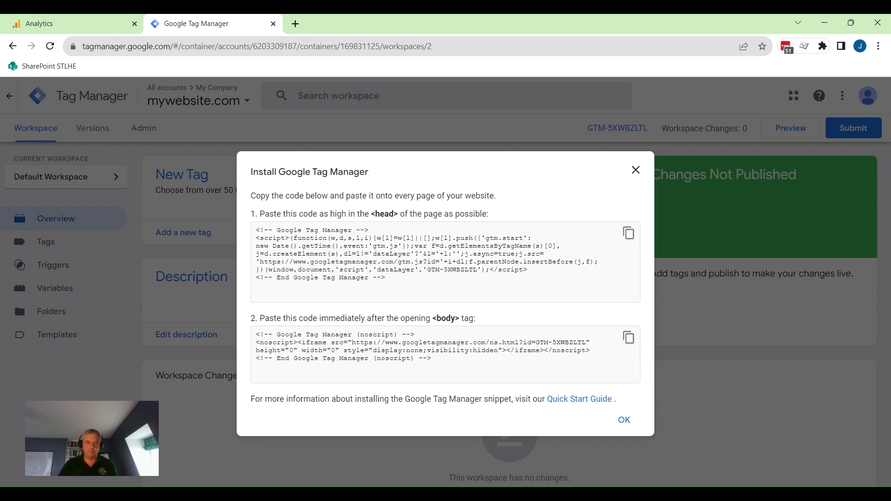
Step: Examine the Tag Manager install snippets for the page's head and body, and close the install dialog
{"action": "left_click_drag", "start_coordinate": [528, 271], "coordinate": [255, 238]}
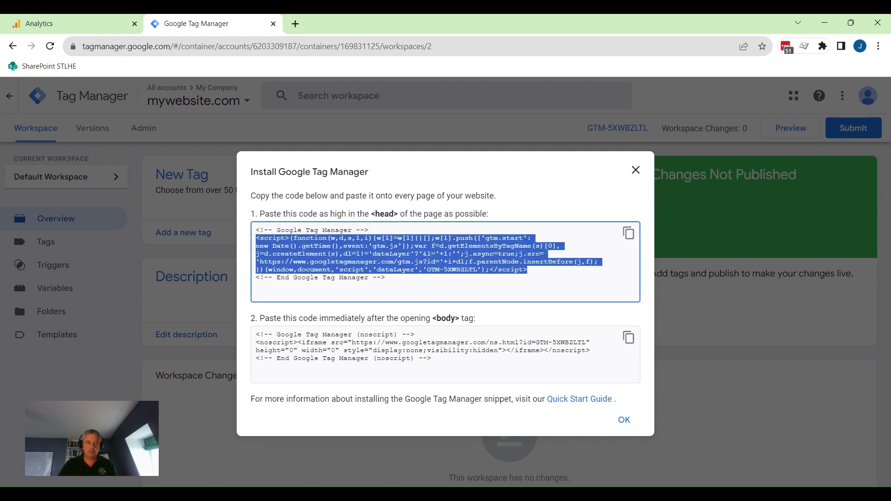
{"action": "left_click", "coordinate": [433, 287]}
{"action": "left_click_drag", "start_coordinate": [432, 358], "coordinate": [256, 335]}
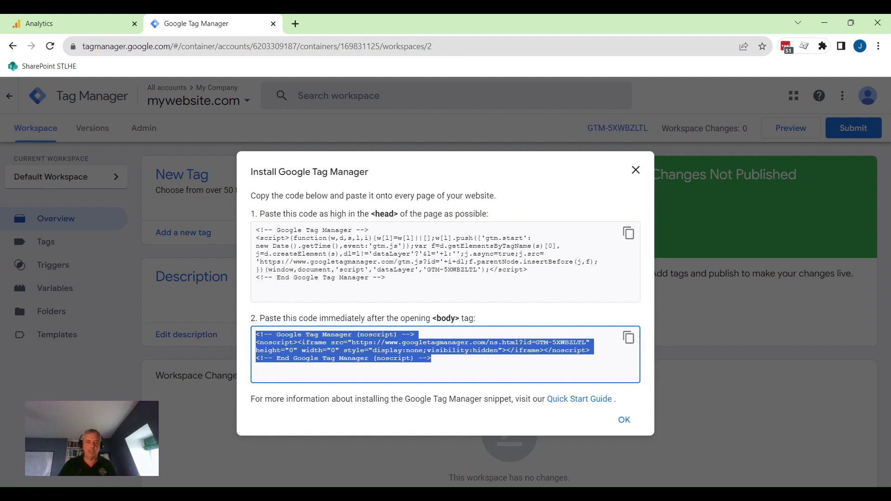
{"action": "left_click", "coordinate": [625, 423]}
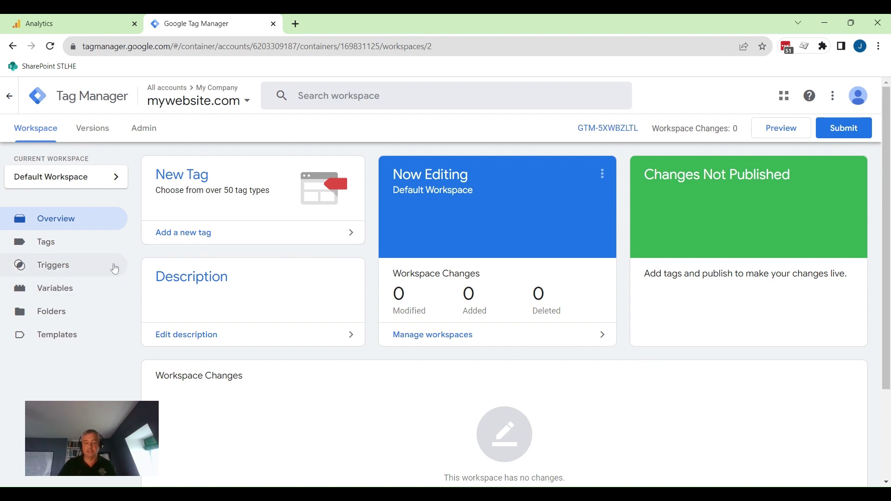
Step: Add a new user-defined variable and name it GA4 Measurement ID
{"action": "left_click", "coordinate": [61, 300]}
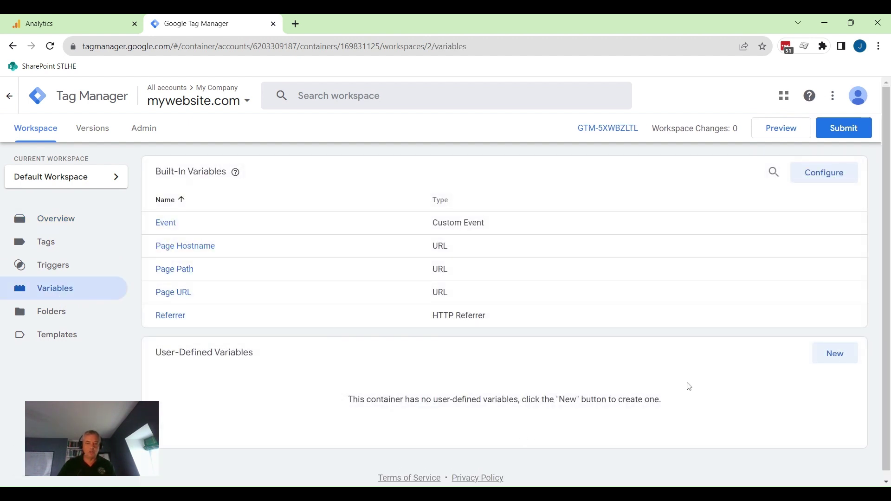
{"action": "left_click", "coordinate": [831, 356]}
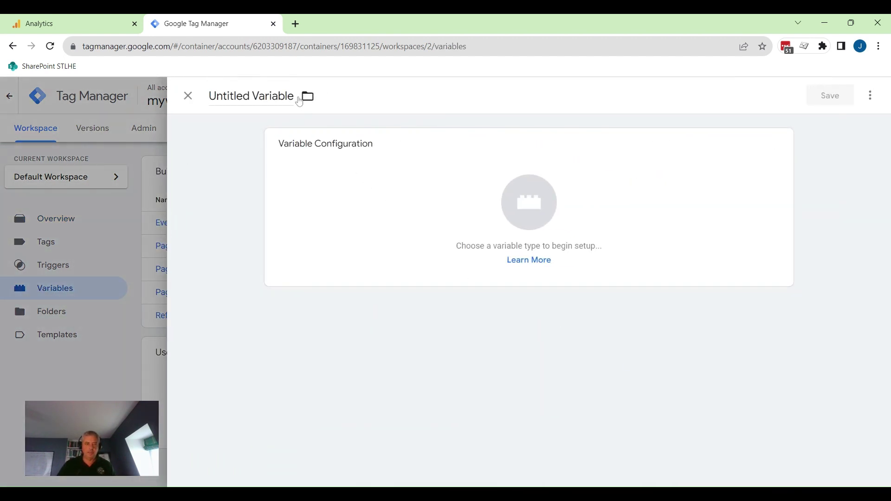
{"action": "left_click_drag", "start_coordinate": [294, 96], "coordinate": [203, 106]}
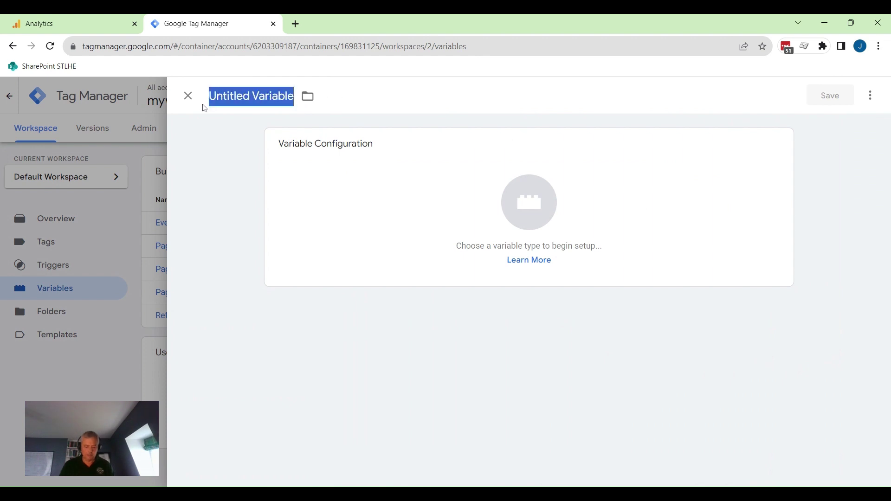
{"action": "type", "text": "GA4 Mea"}
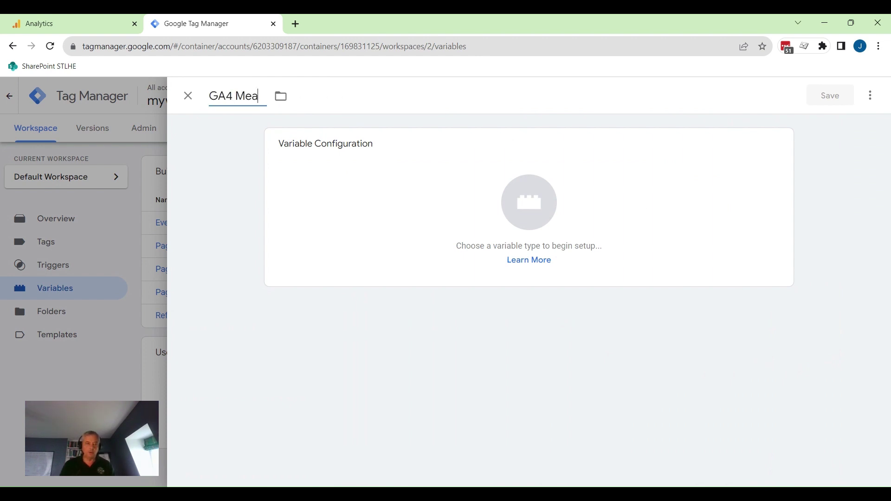
{"action": "type", "text": "surement I"}
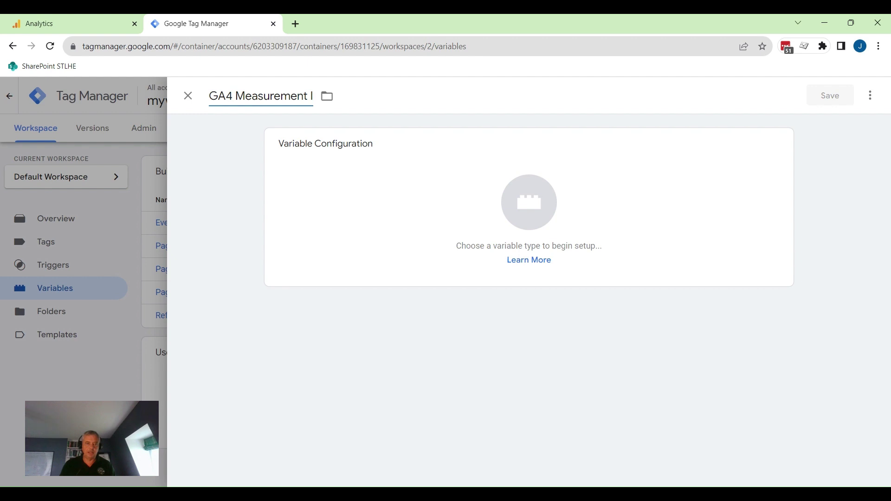
{"action": "type", "text": "D"}
Step: Make the variable a Constant with the copied GA4 measurement ID as its value, and save it
{"action": "left_click", "coordinate": [466, 216]}
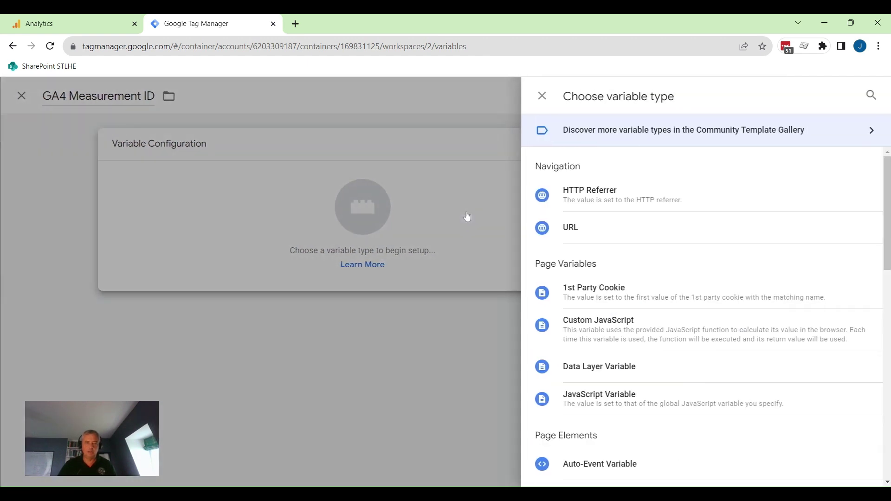
{"action": "scroll", "coordinate": [642, 231], "scroll_direction": "down", "scroll_amount": 5}
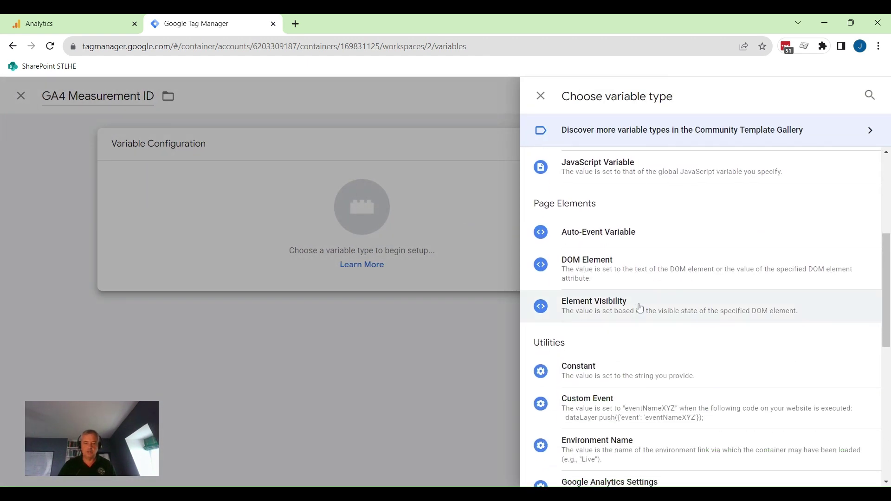
{"action": "left_click", "coordinate": [607, 373]}
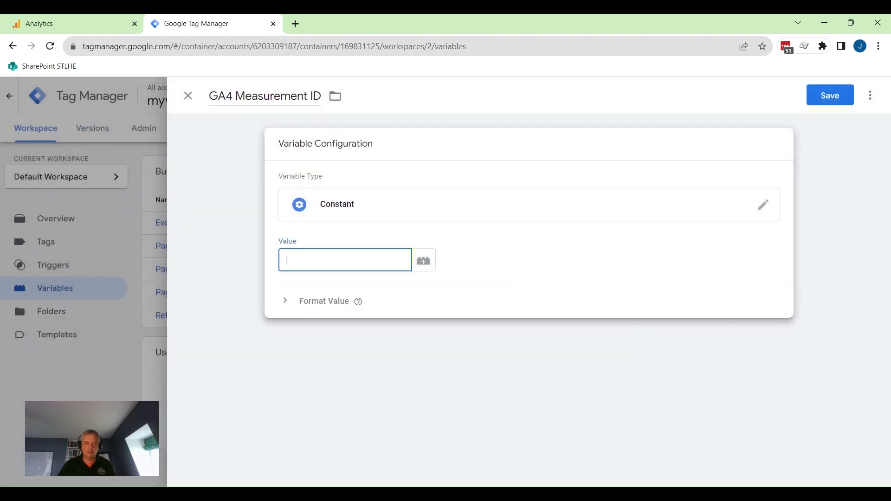
{"action": "type", "text": "G-JXTFCWWKBH"}
{"action": "left_click", "coordinate": [830, 95]}
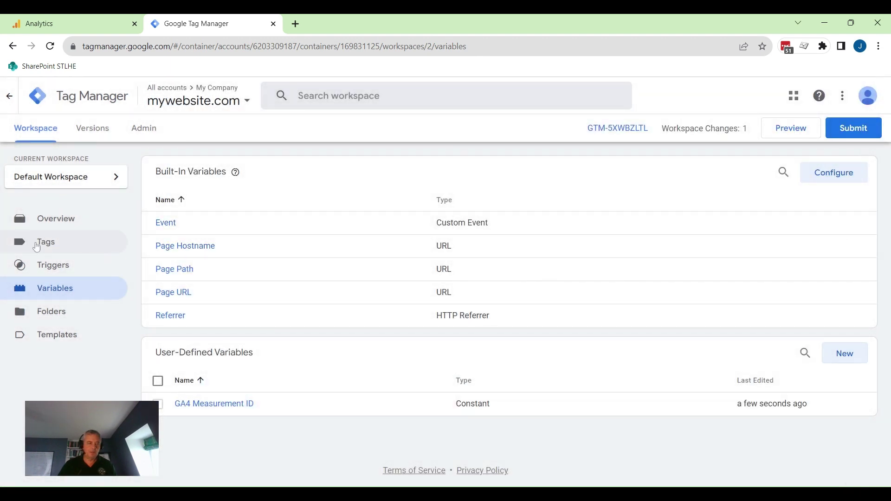
Step: Add a new tag to the container and name it GA4 Basic Tag
{"action": "left_click", "coordinate": [41, 241]}
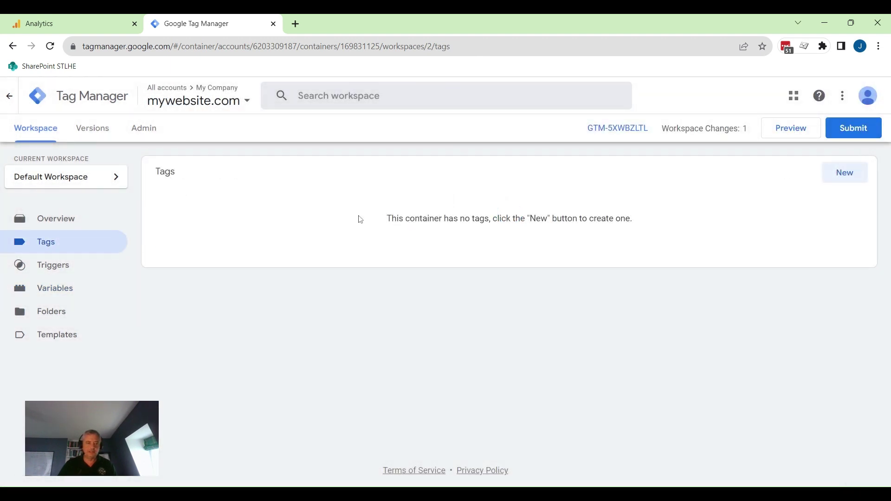
{"action": "left_click", "coordinate": [844, 173]}
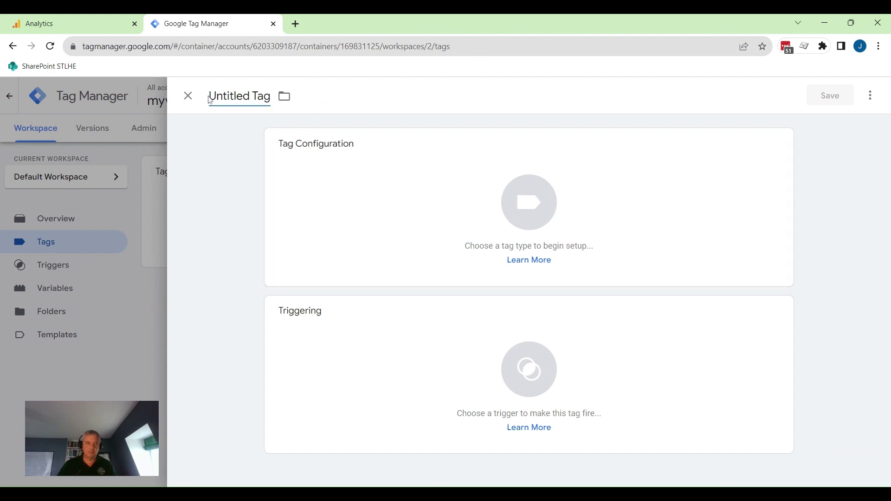
{"action": "left_click_drag", "start_coordinate": [209, 98], "coordinate": [296, 100]}
{"action": "type", "text": "GA"}
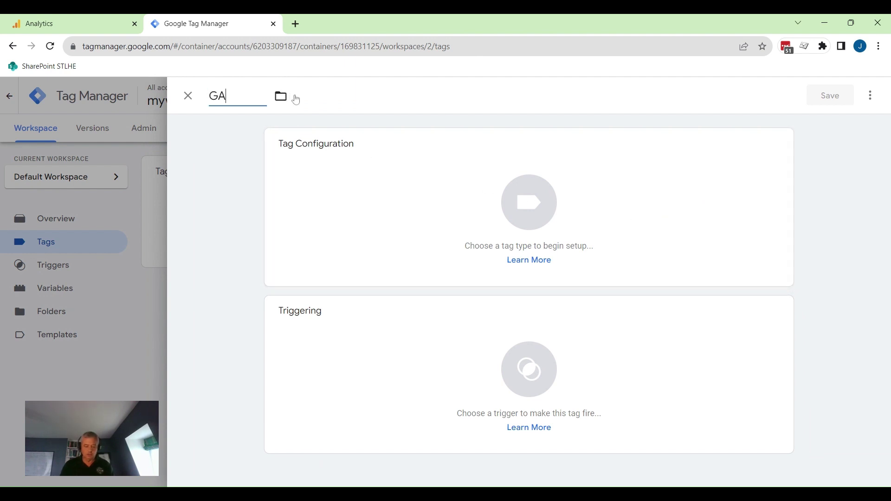
{"action": "type", "text": "4 Basic Tag"}
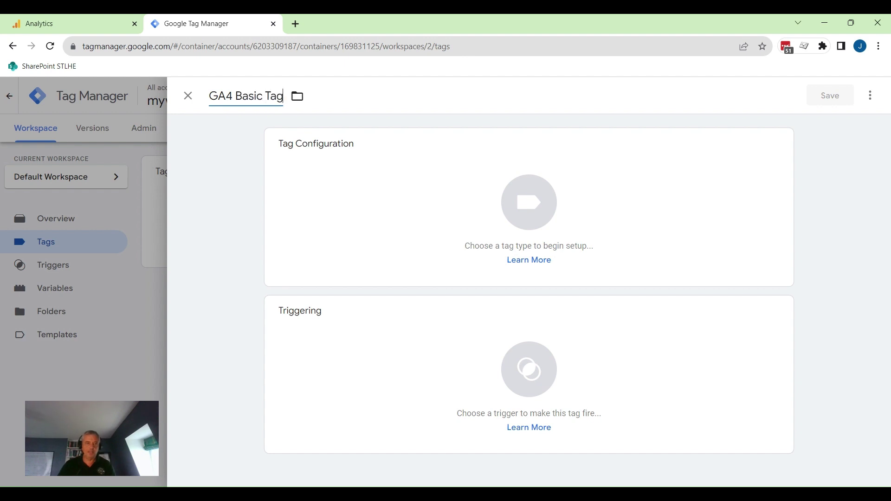
Step: Configure the tag as a Google Tag from the Google Analytics types, with the GA4 Measurement ID variable as its tag ID
{"action": "left_click", "coordinate": [398, 213]}
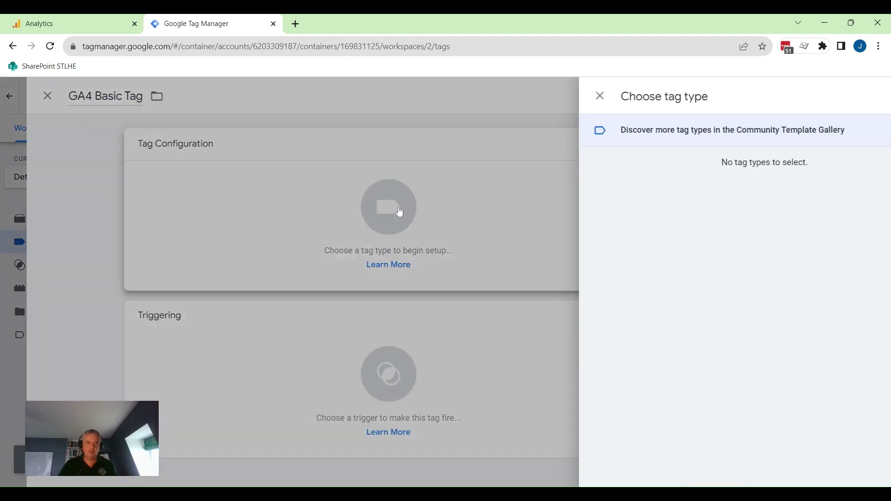
{"action": "left_click", "coordinate": [615, 202]}
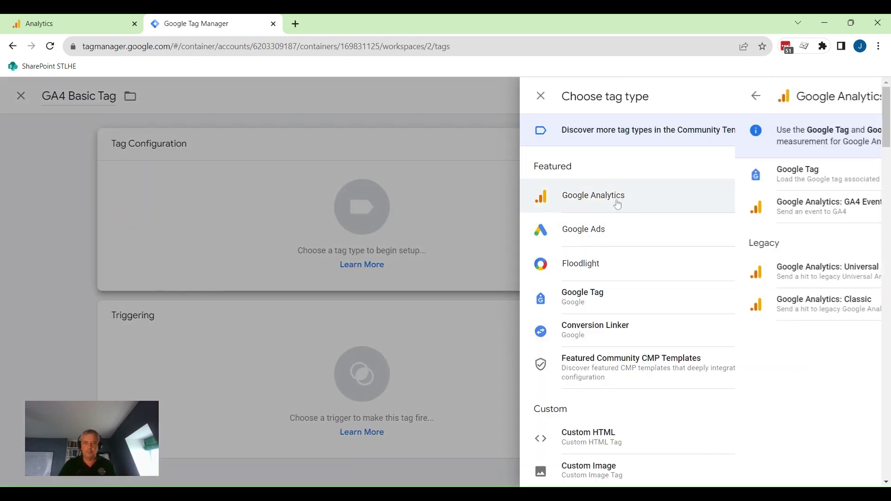
{"action": "left_click", "coordinate": [629, 181]}
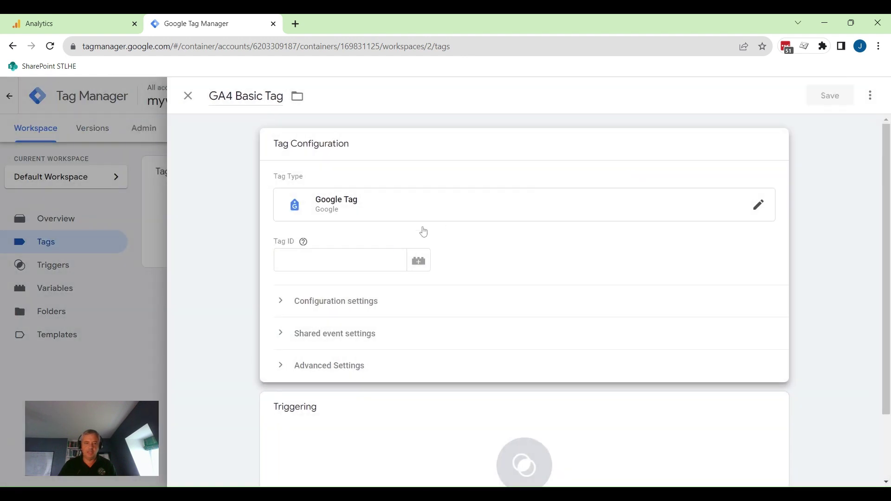
{"action": "left_click", "coordinate": [418, 261]}
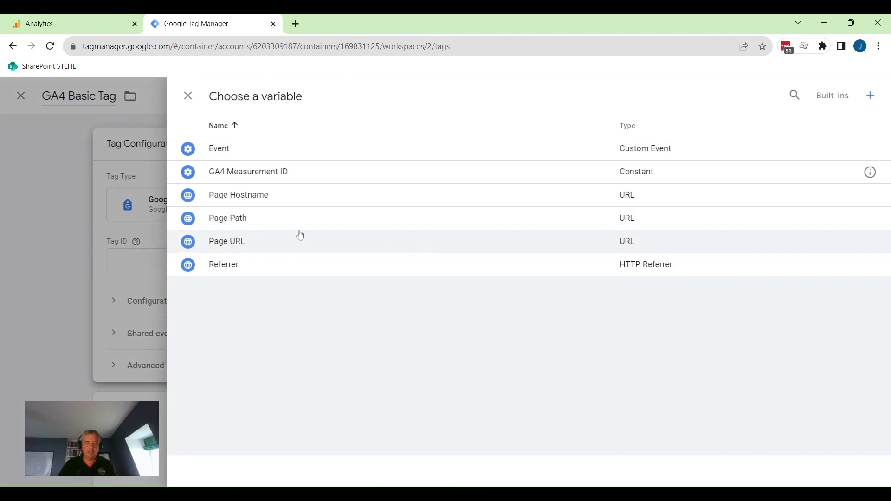
{"action": "left_click", "coordinate": [272, 173]}
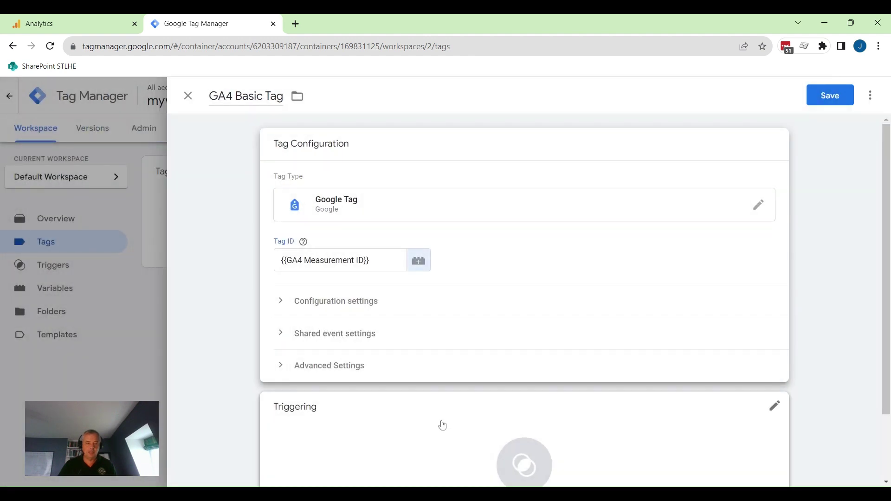
Step: Set the tag to fire on the All Pages trigger and save it
{"action": "left_click", "coordinate": [550, 457]}
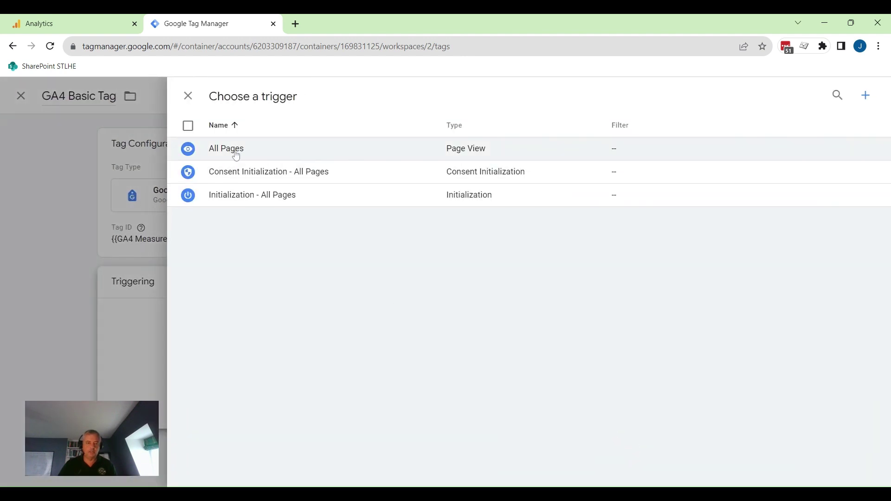
{"action": "left_click", "coordinate": [233, 153]}
{"action": "left_click", "coordinate": [827, 95]}
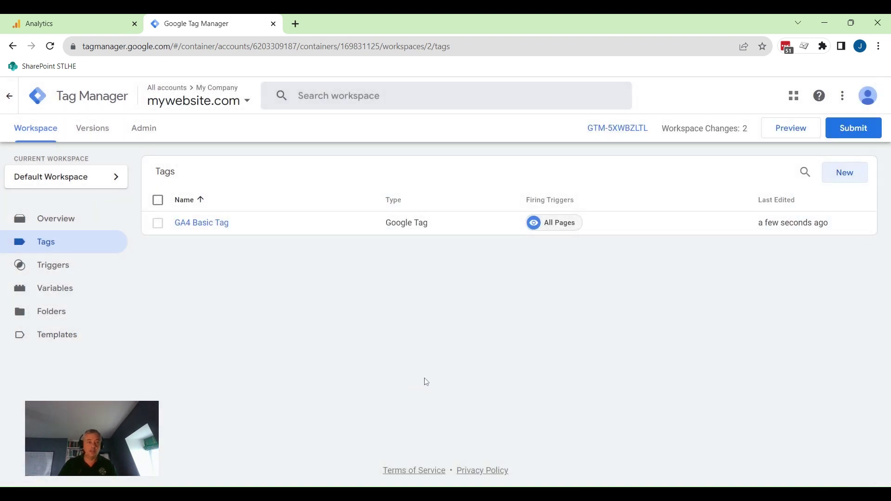
Step: Submit the workspace changes with the version name Basic Tracking and publish them to the Live environment
{"action": "left_click", "coordinate": [859, 131]}
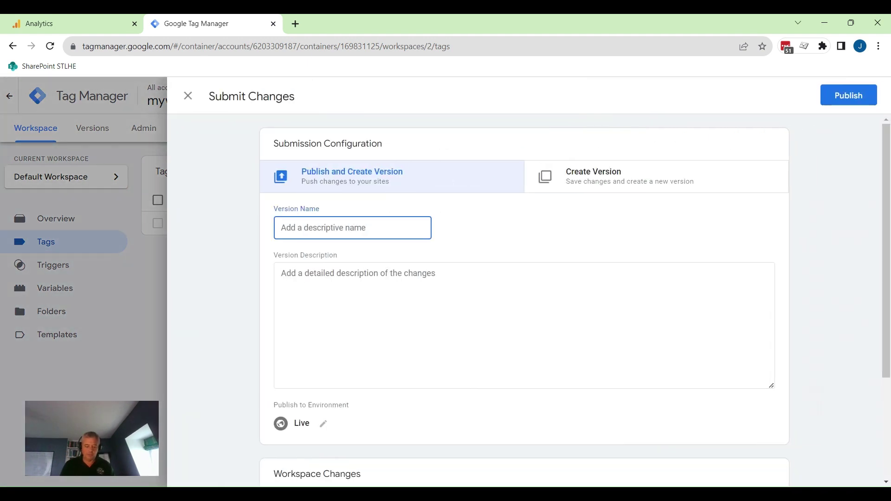
{"action": "type", "text": "Basic Trackin"}
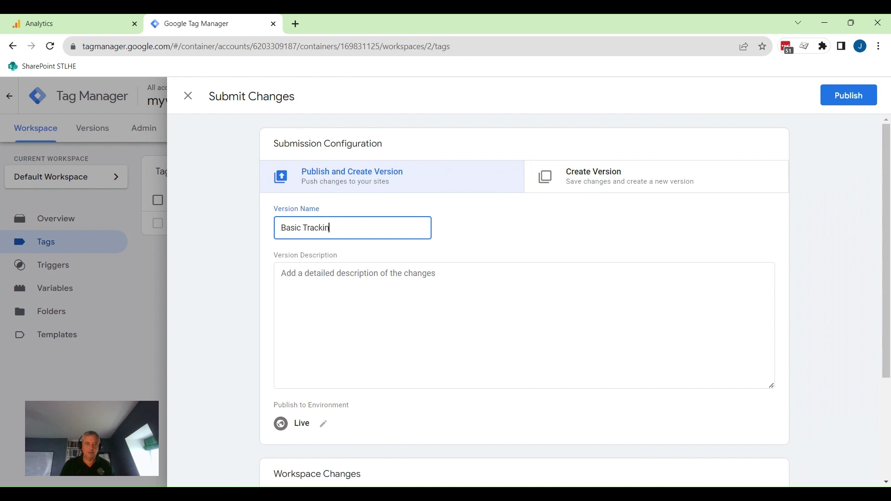
{"action": "type", "text": "g"}
{"action": "left_click", "coordinate": [849, 97]}
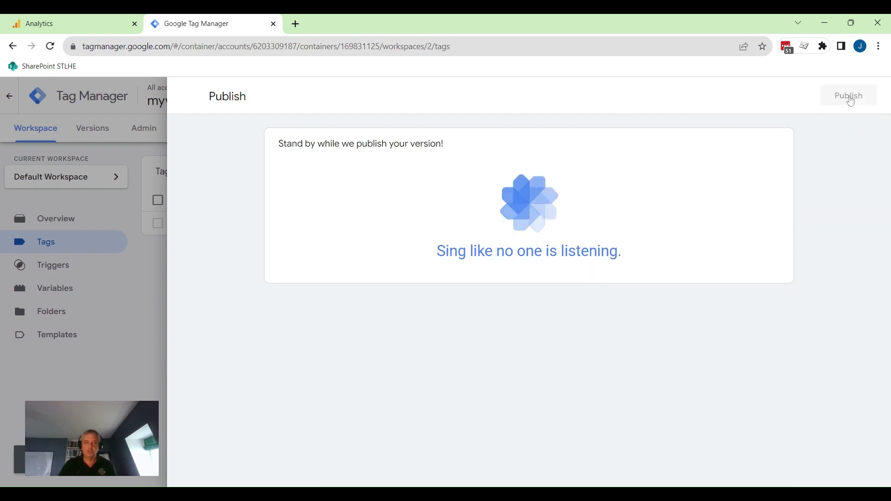